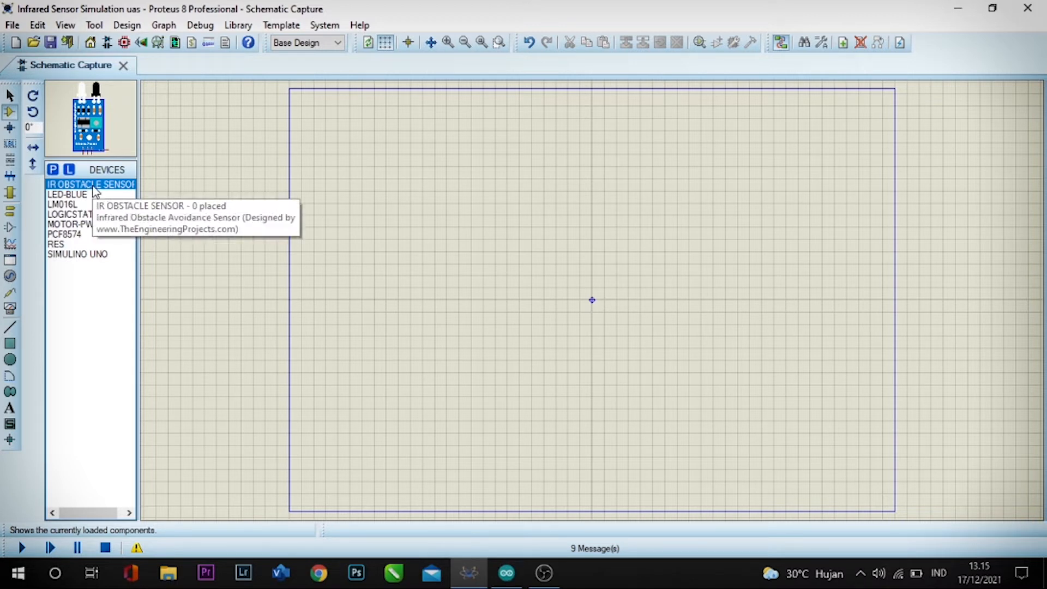
Preview the LED-BLUE, MOTOR-PWMSERVO, RES and SIMULINO UNO parts among the loaded devices.
left_click(92, 194)
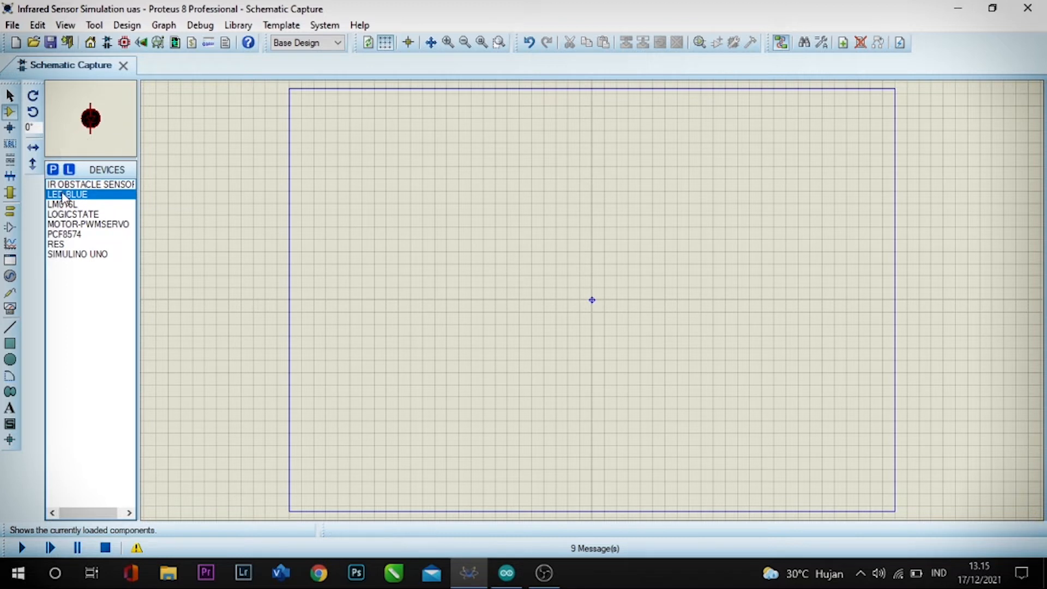
left_click(66, 223)
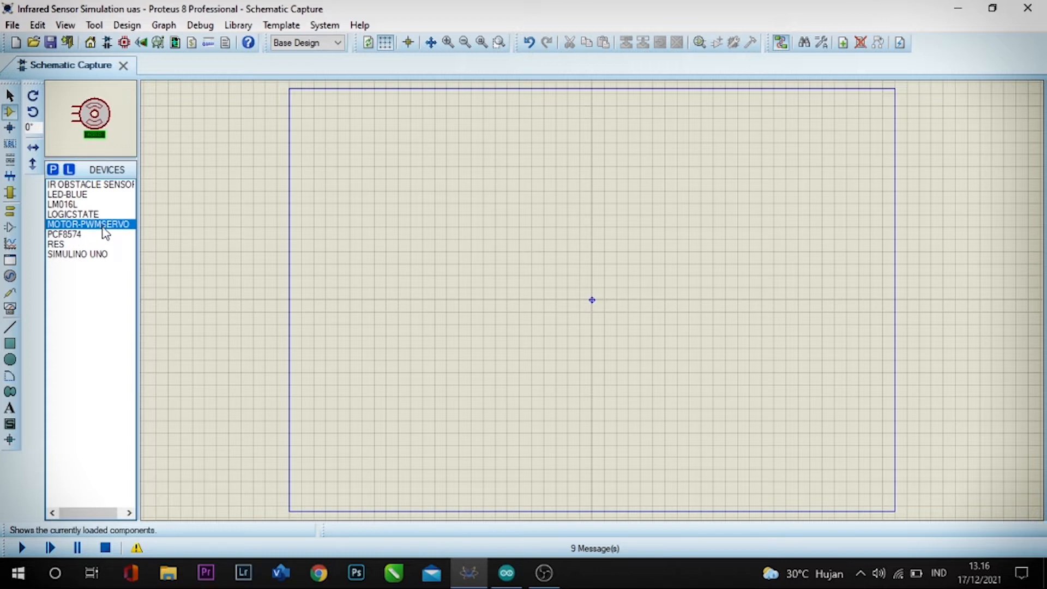
left_click(74, 245)
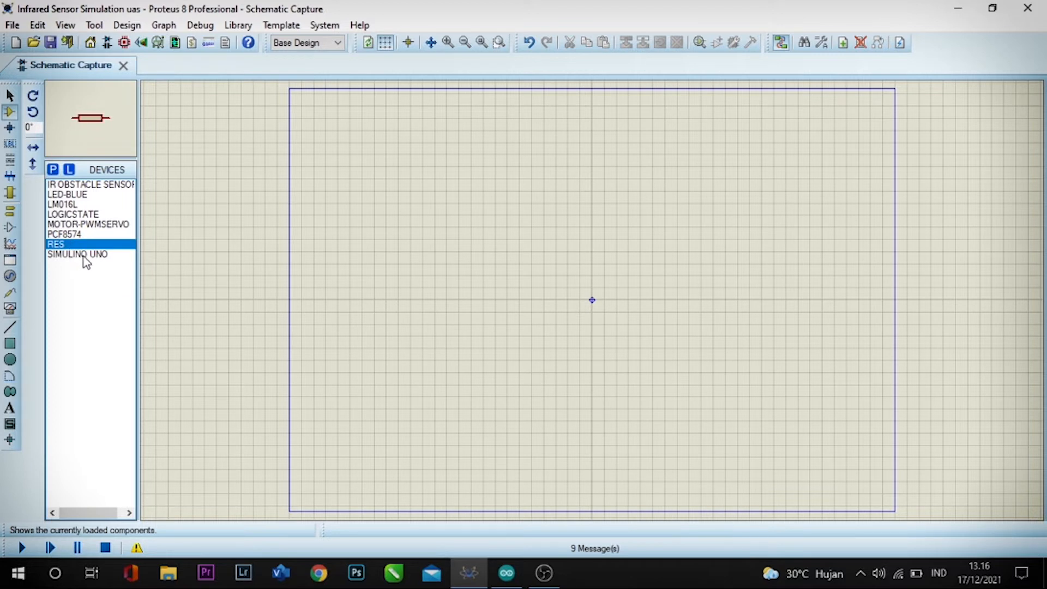
left_click(82, 255)
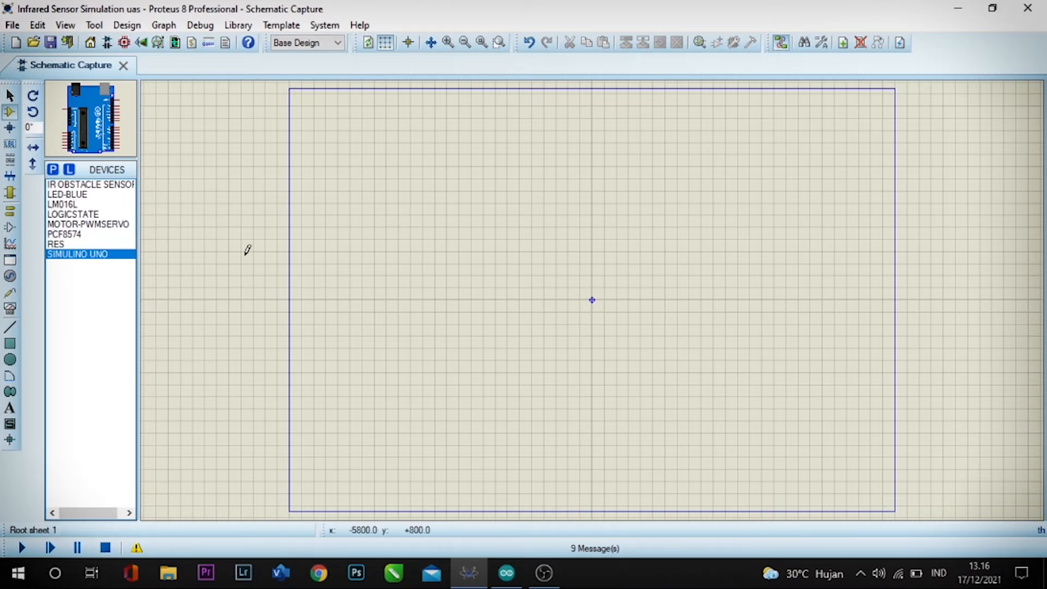
Place an IR OBSTACLE SENSOR in the upper right part of the schematic sheet.
left_click(118, 185)
left_click(754, 229)
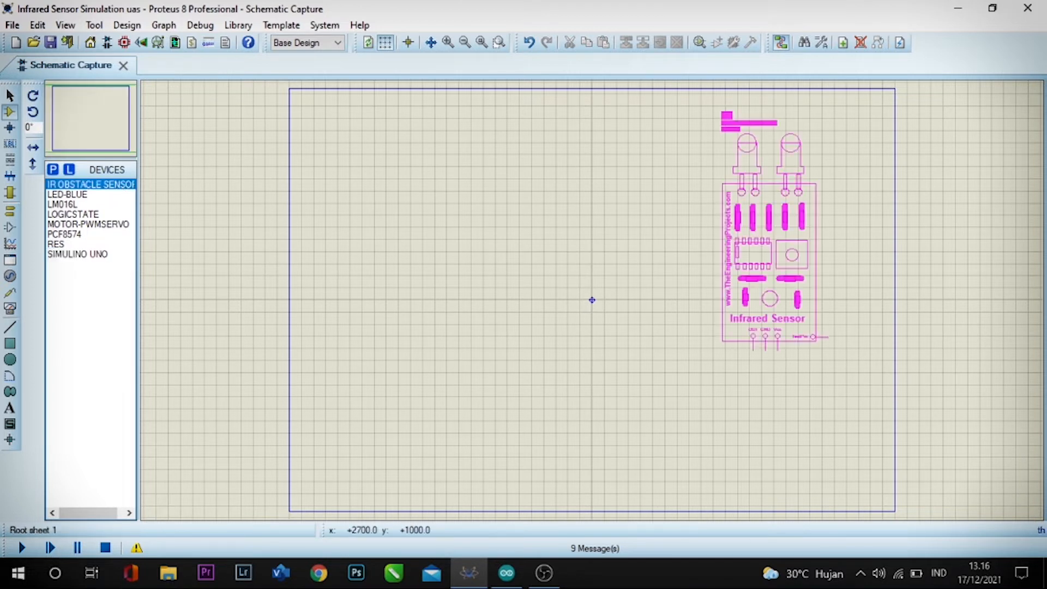
left_click(771, 236)
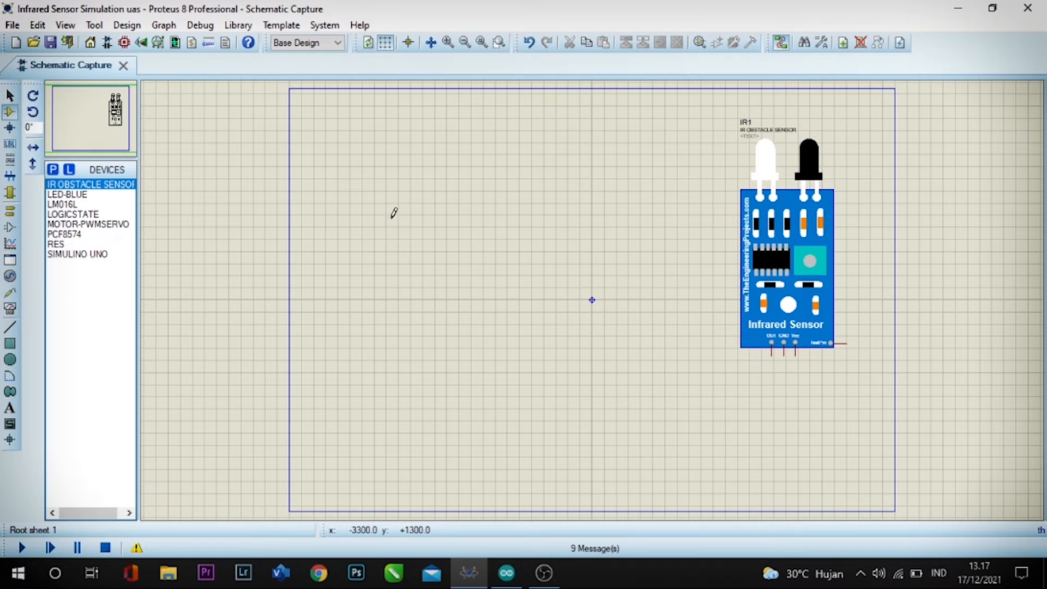
Place two MOTOR-PWMSERVO motors one above the other near the middle of the sheet.
left_click(87, 224)
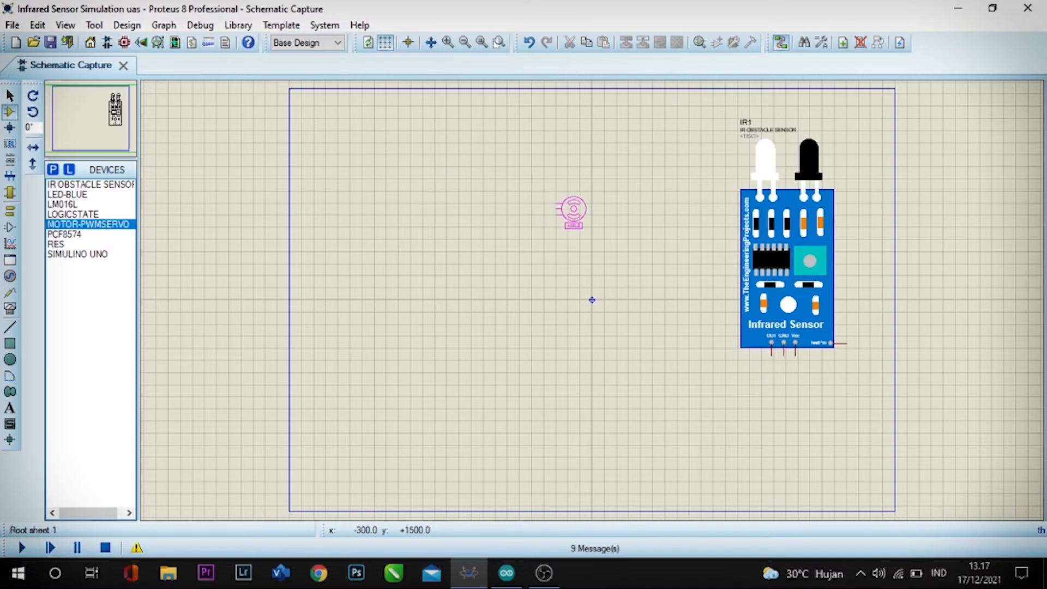
left_click(580, 206)
left_click(579, 283)
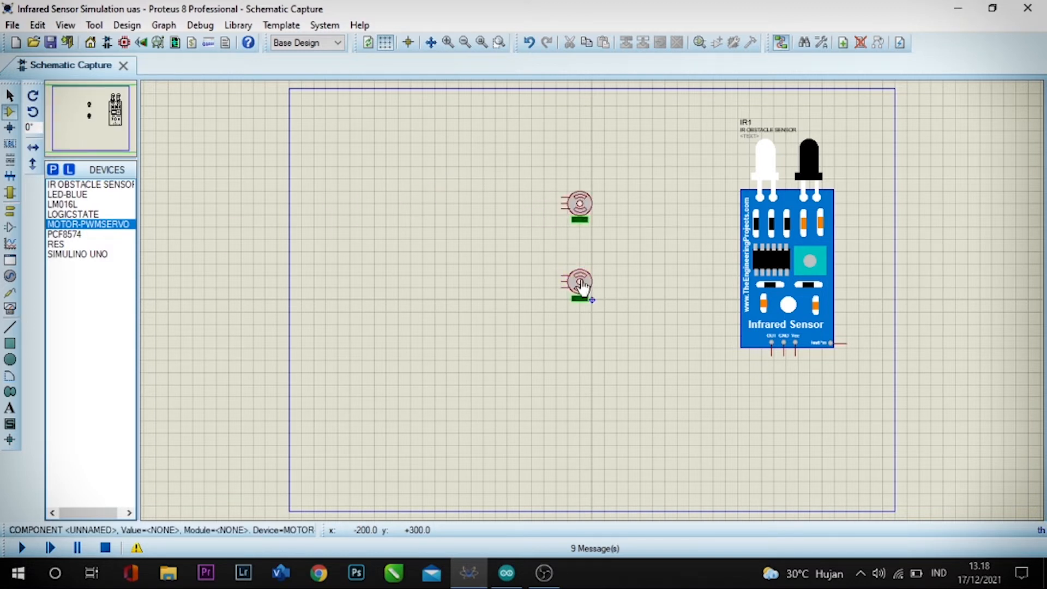
Place a SIMULINO UNO board on the sheet to the left of the two servo motors.
left_click(77, 255)
left_click(457, 252)
left_click_drag(503, 238, 509, 219)
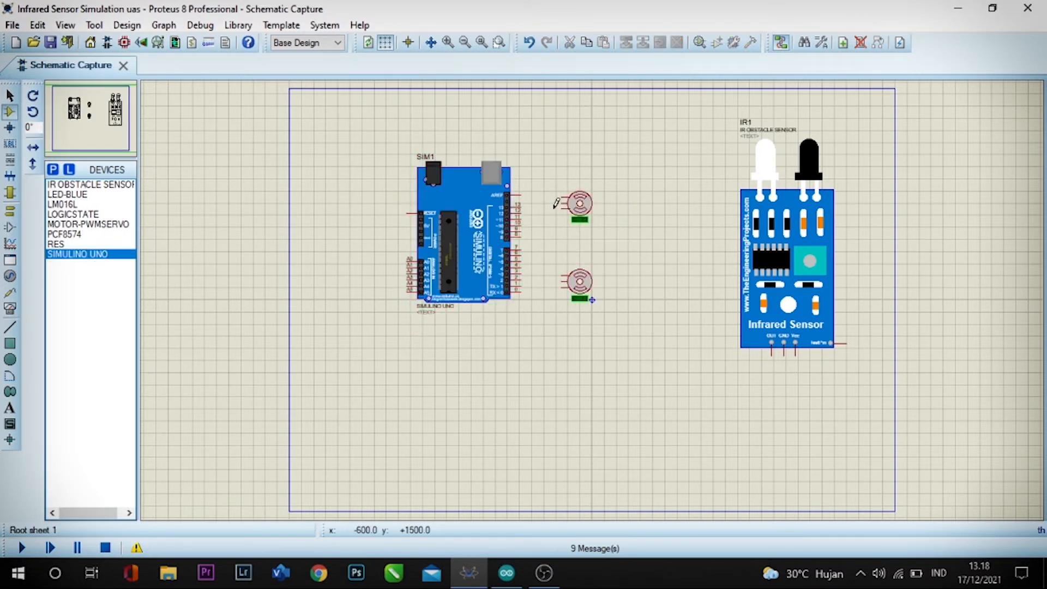
Wire the lowest pin of the Simulino's upper digital header to the middle pin of both servo motors.
left_click(522, 238)
left_click(543, 237)
left_click(561, 203)
left_click(544, 238)
left_click(562, 282)
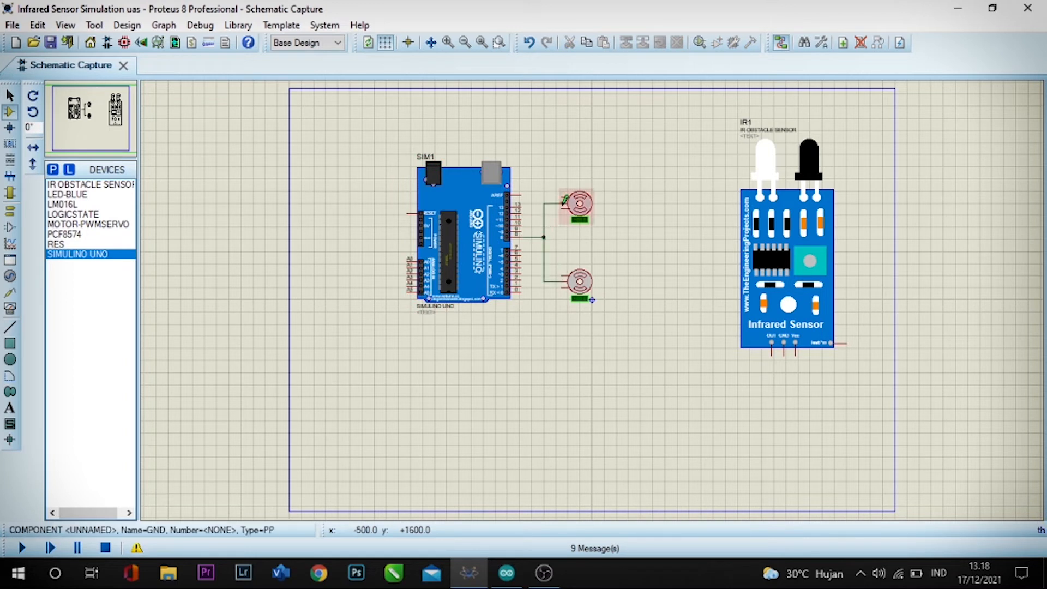
Attach a GROUND terminal to the lower pin and a POWER terminal to the upper pin of both servo motors.
left_click(10, 211)
left_click(66, 234)
left_click(562, 288)
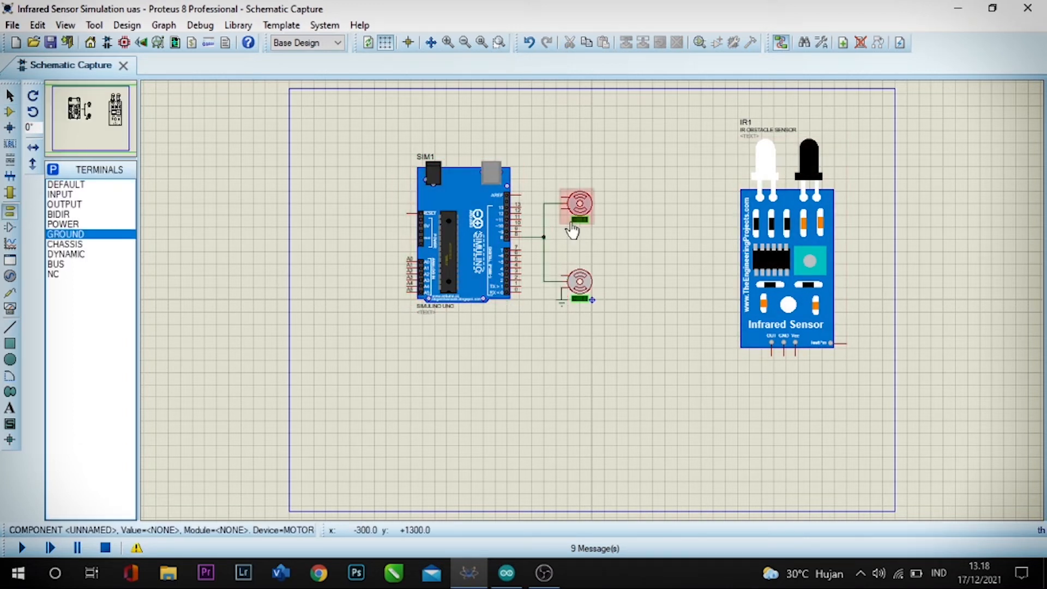
left_click(562, 209)
left_click(65, 225)
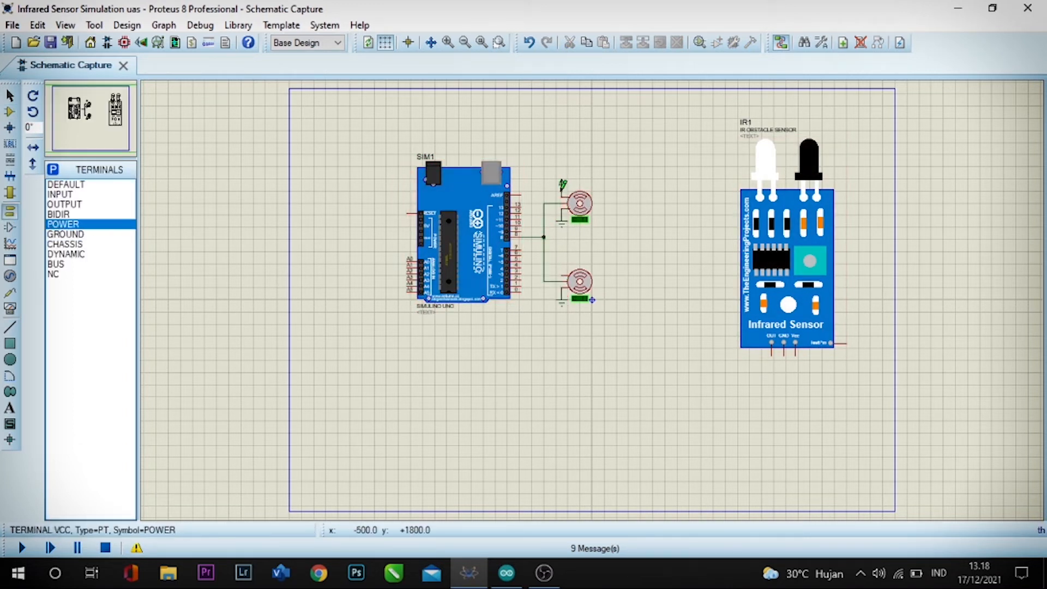
left_click(563, 268)
Connect a GROUND terminal to the IR sensor's GND pin and a POWER terminal to its Vcc pin.
left_click(65, 234)
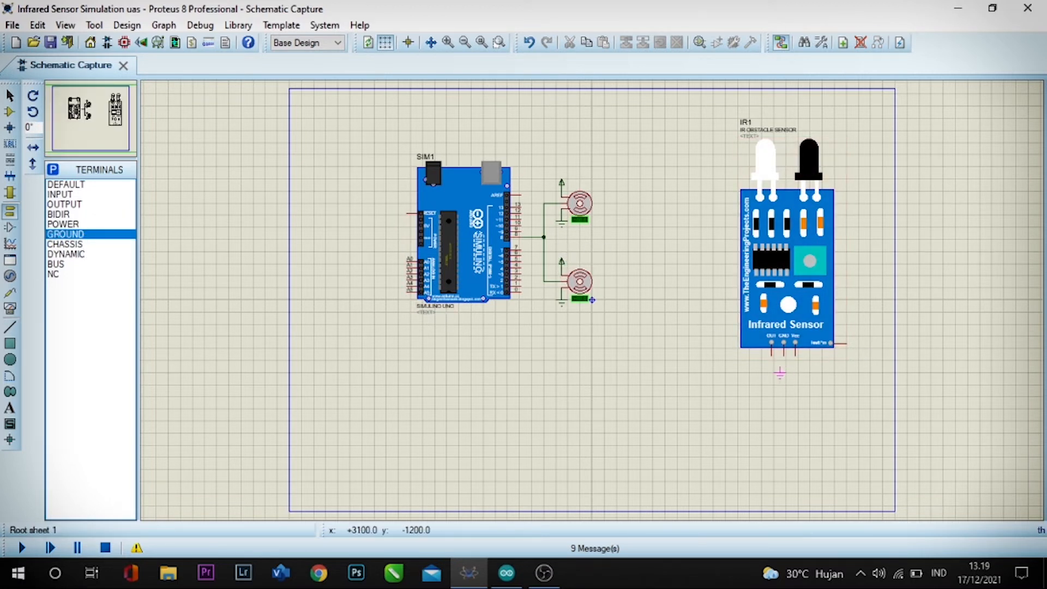
left_click(66, 224)
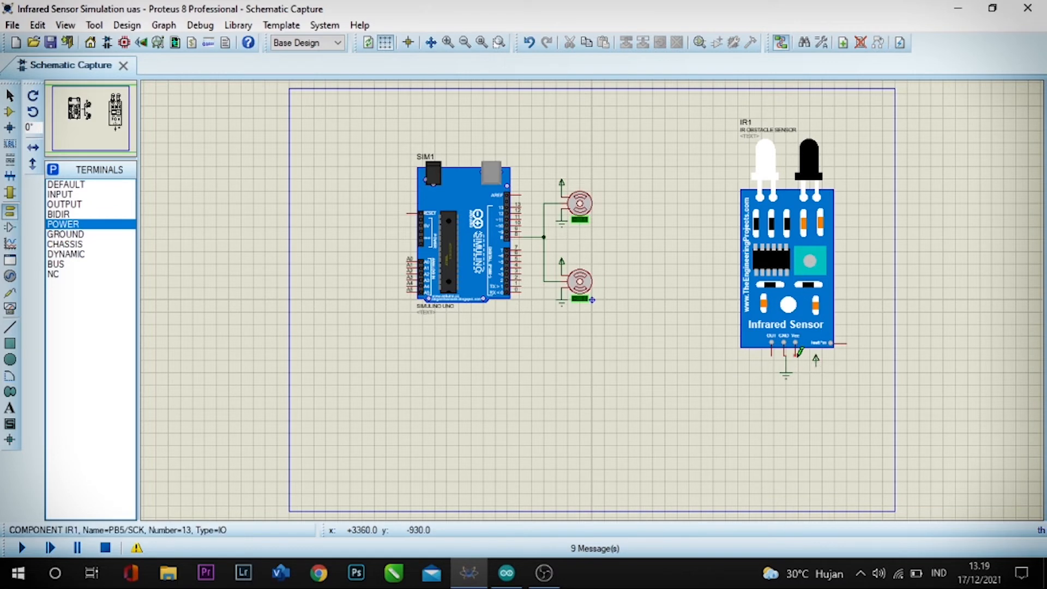
left_click(818, 361)
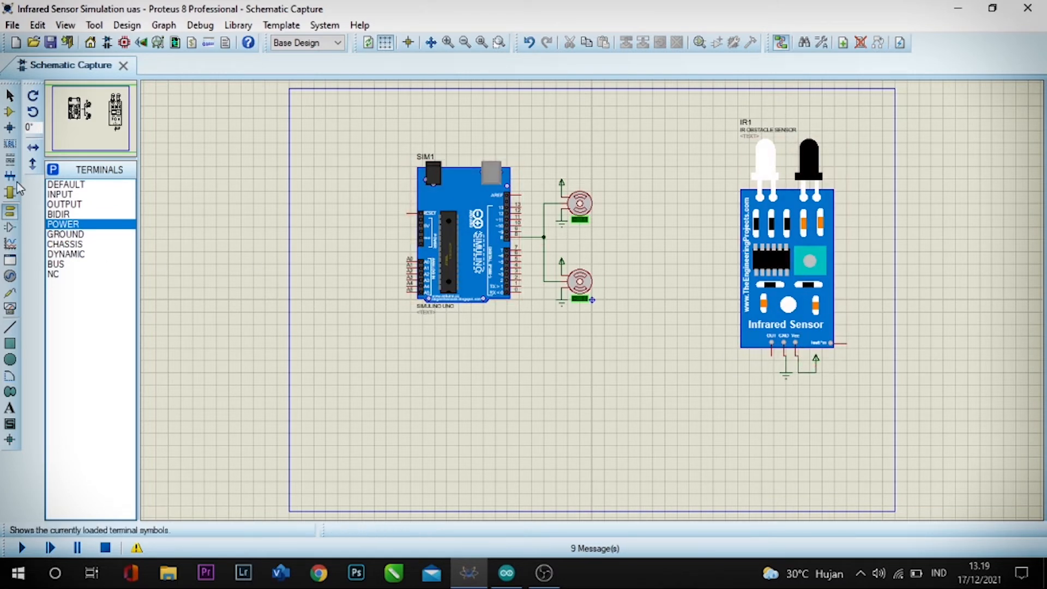
Place a LOGICSTATE at the lower right of the IR sensor and rotate it 180 degrees.
left_click(858, 329)
left_click(882, 348)
right_click(887, 338)
right_click(856, 347)
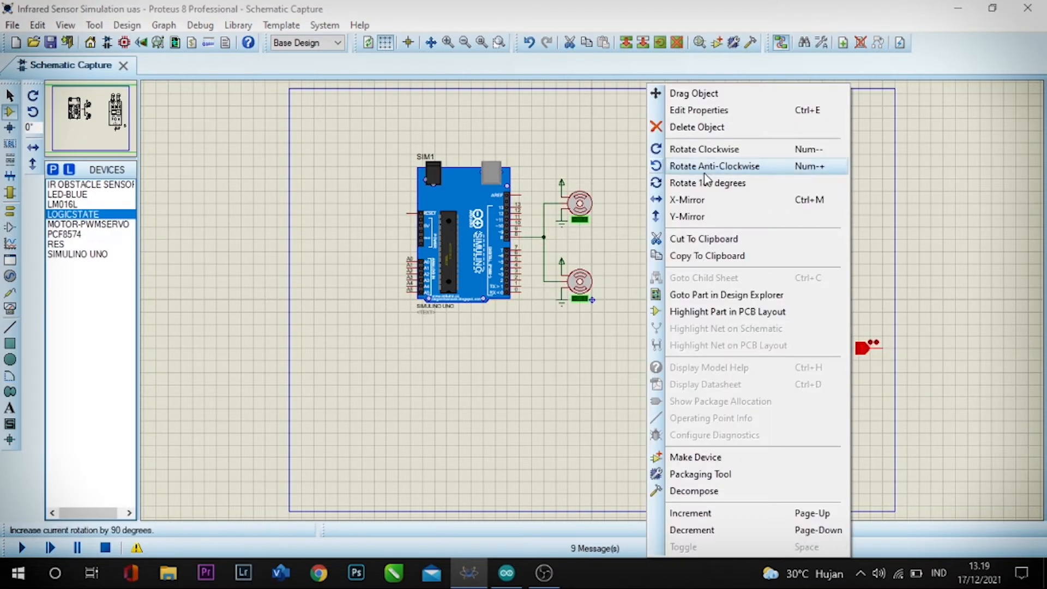
left_click(706, 177)
Move the logic state closer to the IR sensor and wire it to the sensor's test pin.
left_click_drag(893, 346, 879, 347)
left_click(846, 344)
left_click(859, 349)
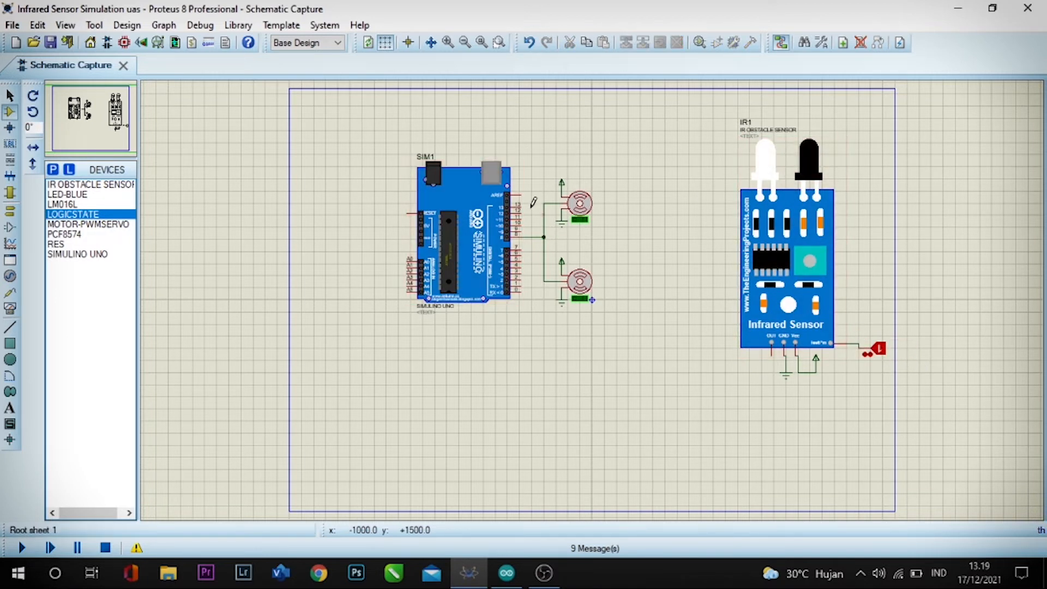
left_click(67, 194)
left_click(350, 227)
left_click(351, 214)
left_click(350, 131)
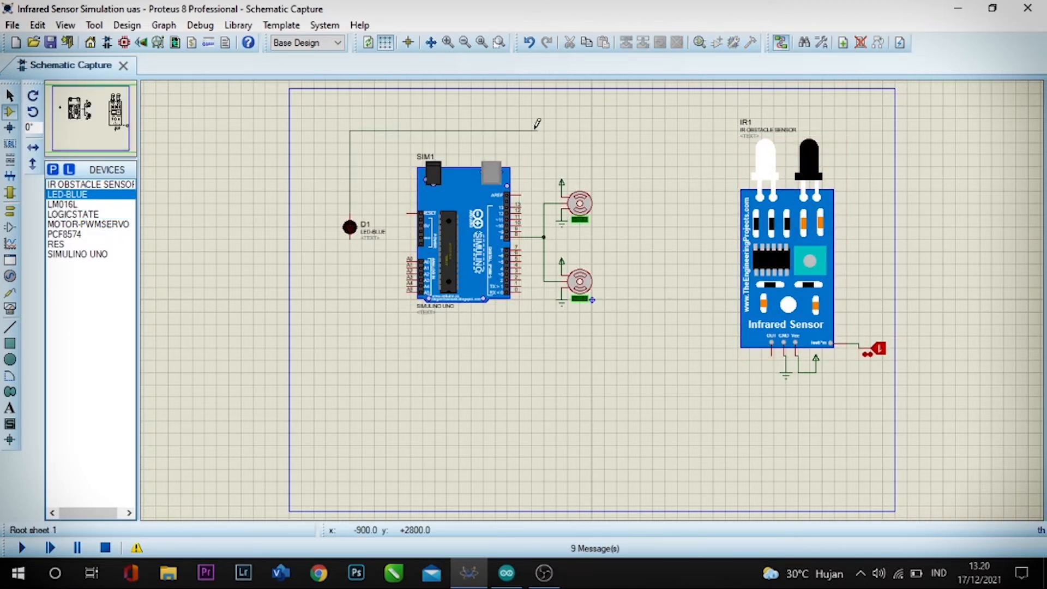
left_click(532, 131)
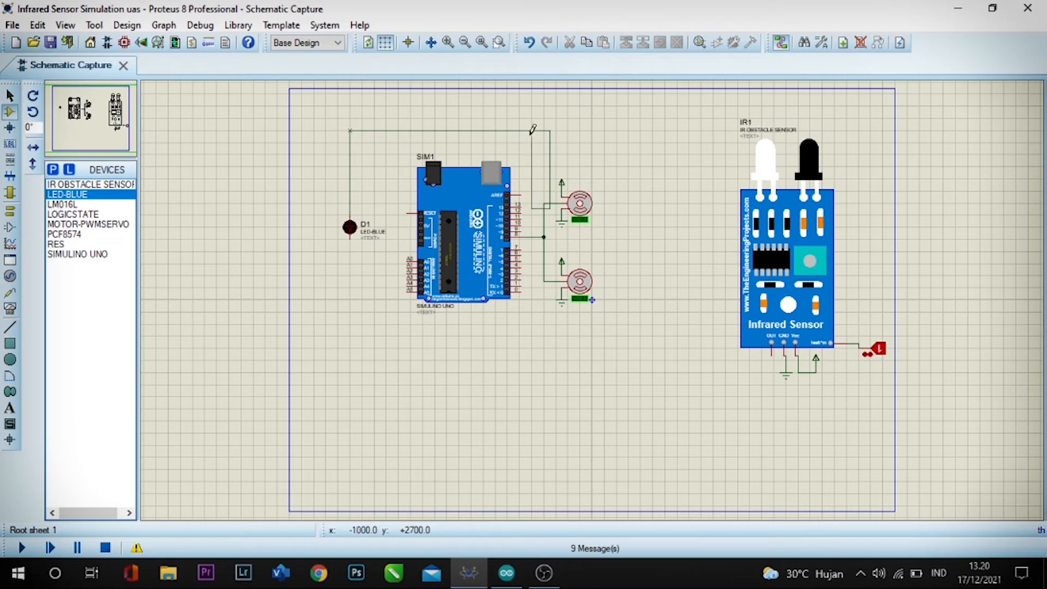
left_click(524, 213)
left_click(349, 228)
key("Delete")
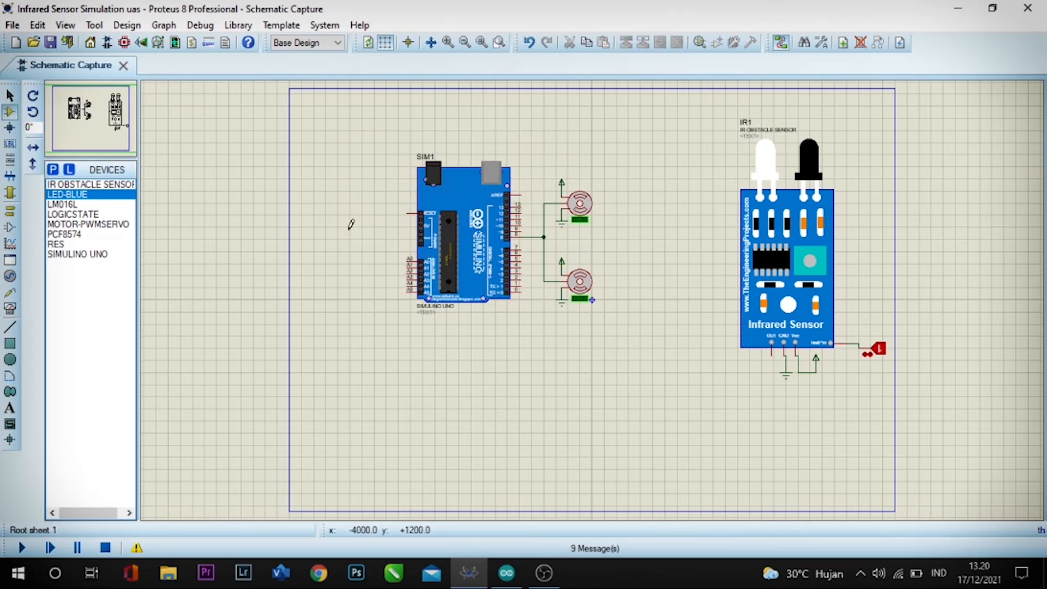
Place a RES resistor to the left of the Simulino board and rotate it to stand vertically.
left_click(56, 244)
left_click(375, 147)
left_click(362, 176)
right_click(374, 175)
left_click(413, 206)
Place an LED-BLUE directly below resistor R1, in line with its lower pin.
left_click(67, 194)
left_click(368, 209)
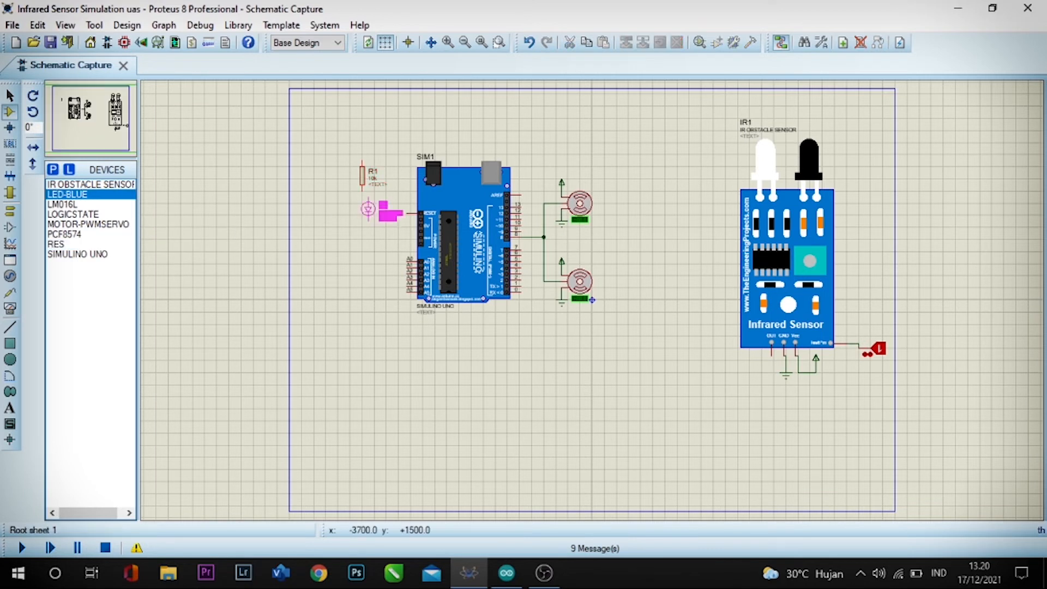
left_click(361, 215)
Wire the upper pin of resistor R1 over the top of the board to the second pin of the Simulino's upper digital header.
left_click(362, 162)
left_click(362, 131)
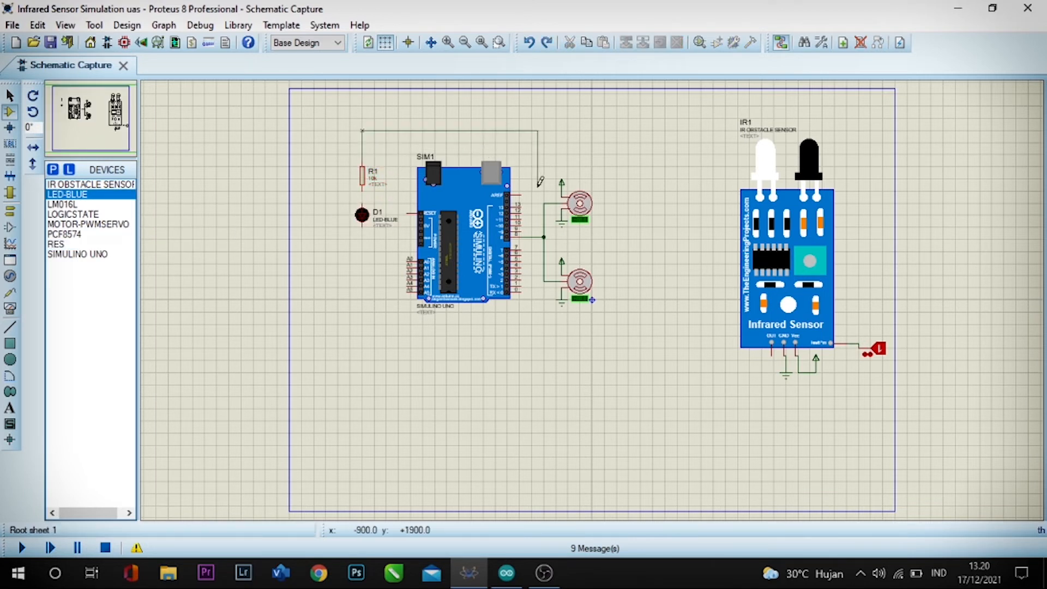
left_click(523, 214)
left_click(73, 215)
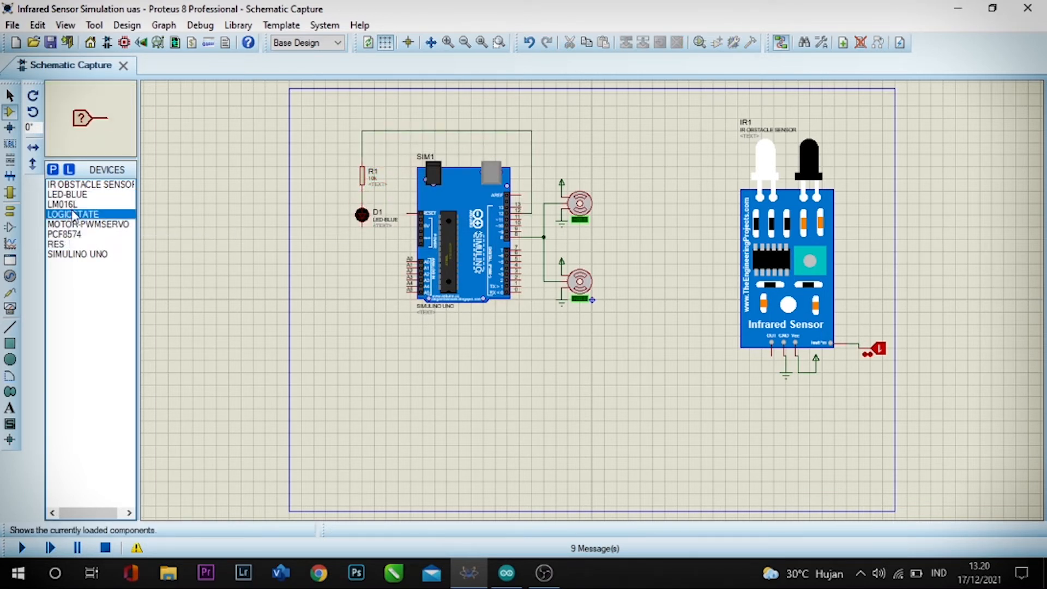
left_click(56, 244)
left_click(71, 254)
left_click(60, 204)
left_click(64, 186)
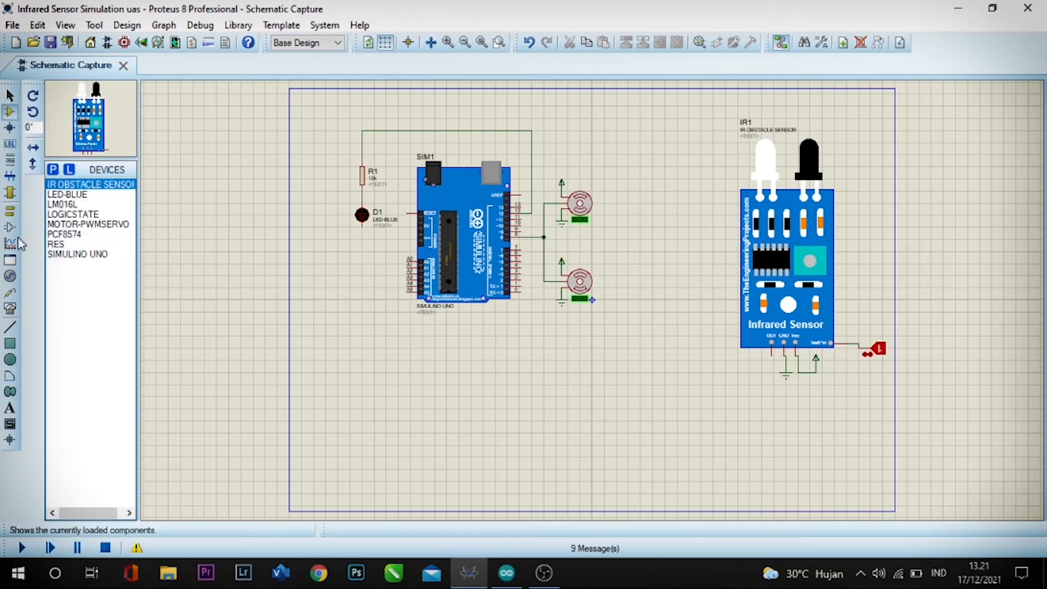
Attach a GROUND terminal below the lower pin of the blue LED.
left_click(10, 211)
left_click(66, 234)
left_click(362, 259)
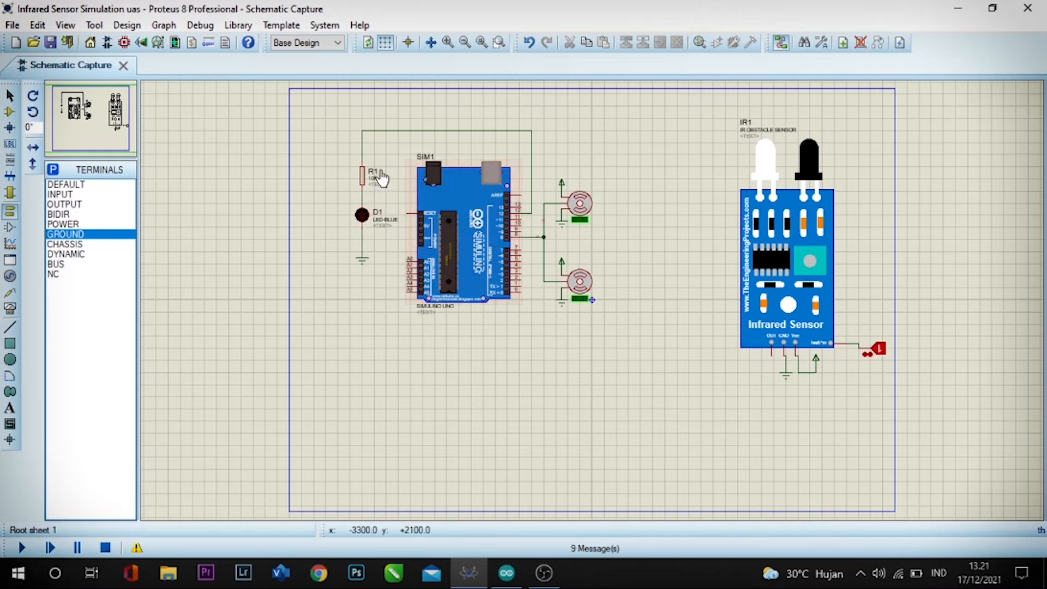
Set the resistance of resistor R1 to 1k.
double_click(365, 189)
left_click(439, 182)
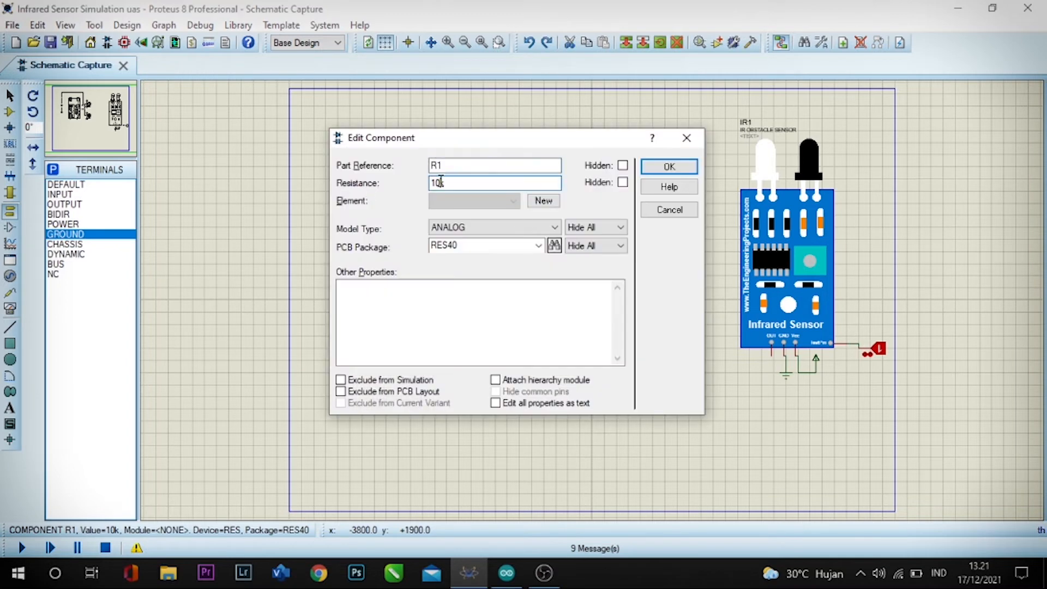
key("BackSpace")
left_click(670, 166)
Wire the third-lowest pin of the Simulino's lower digital header to the IR sensor's OUT pin, and toggle the logic state to 0.
left_click(520, 281)
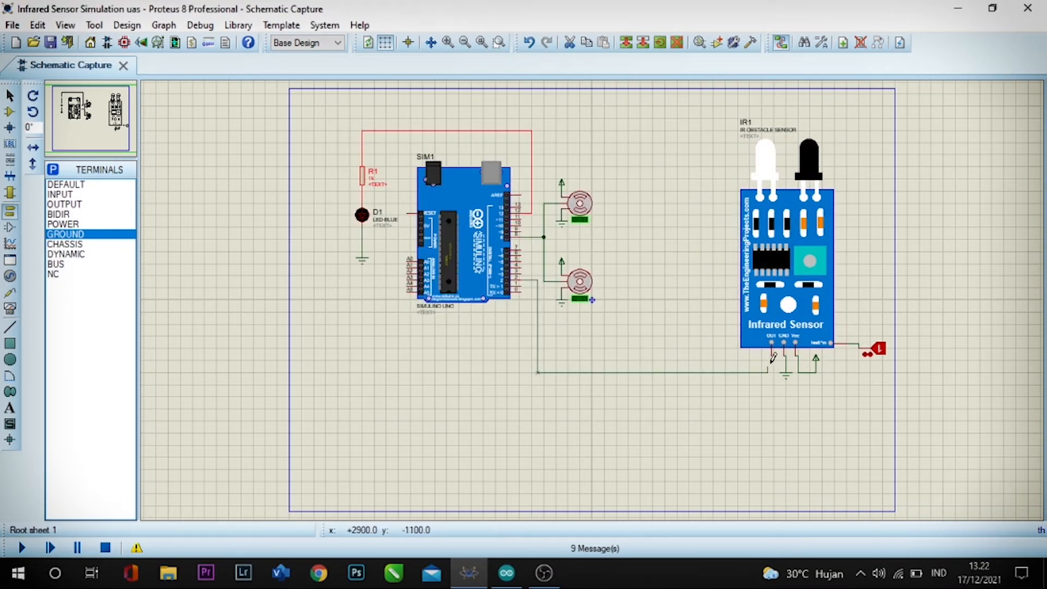
left_click(771, 343)
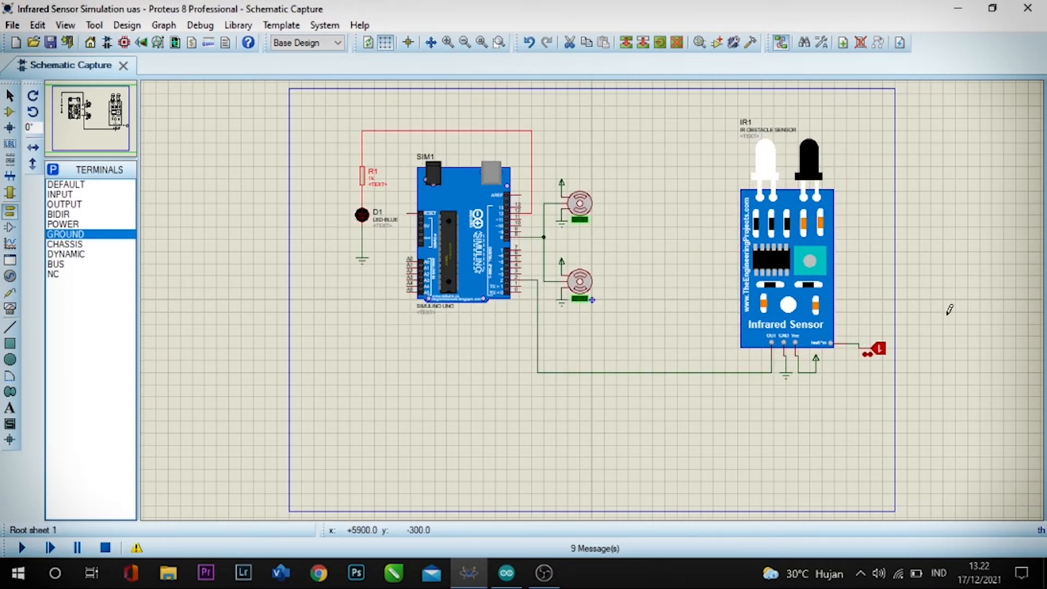
left_click(878, 350)
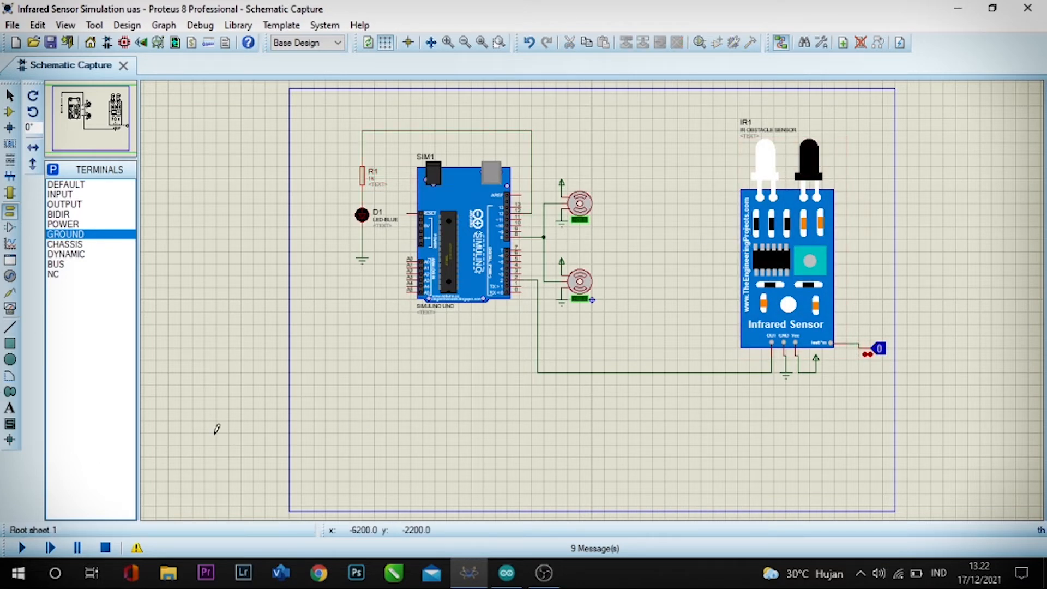
double_click(767, 256)
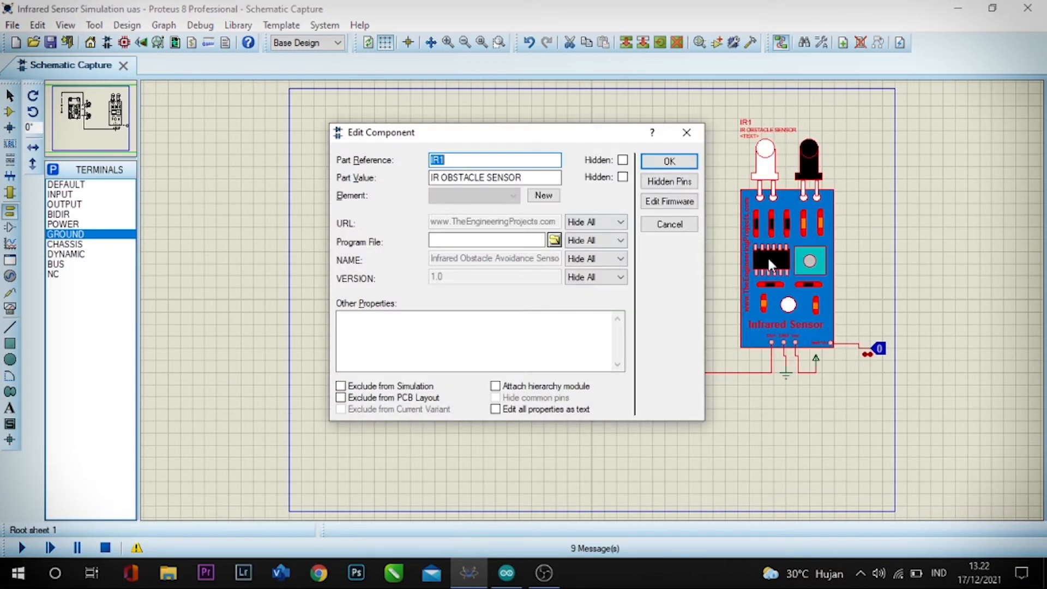
left_click(553, 241)
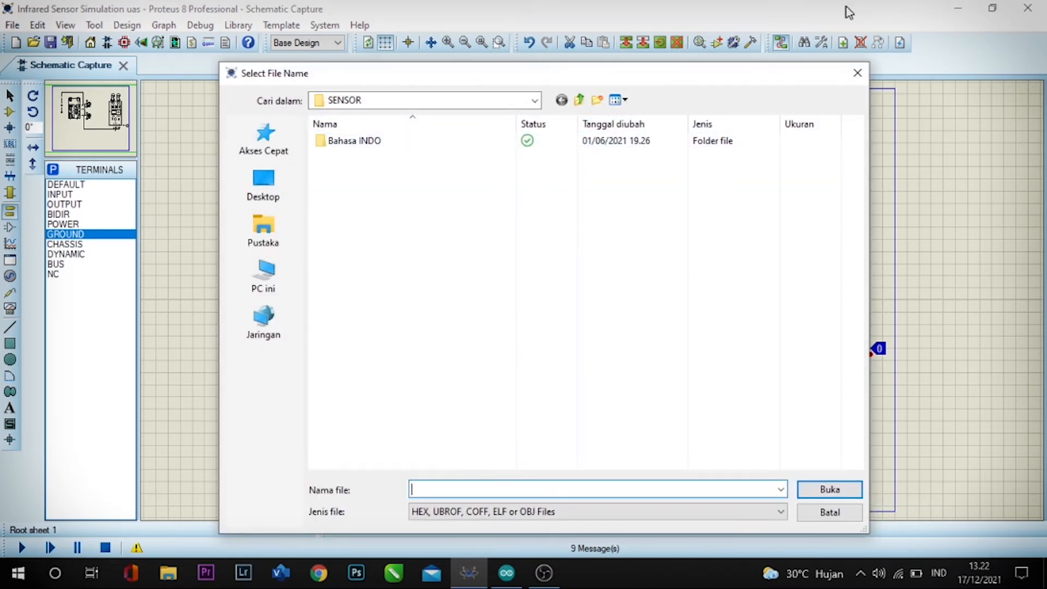
left_click(860, 71)
left_click(554, 239)
left_click(265, 275)
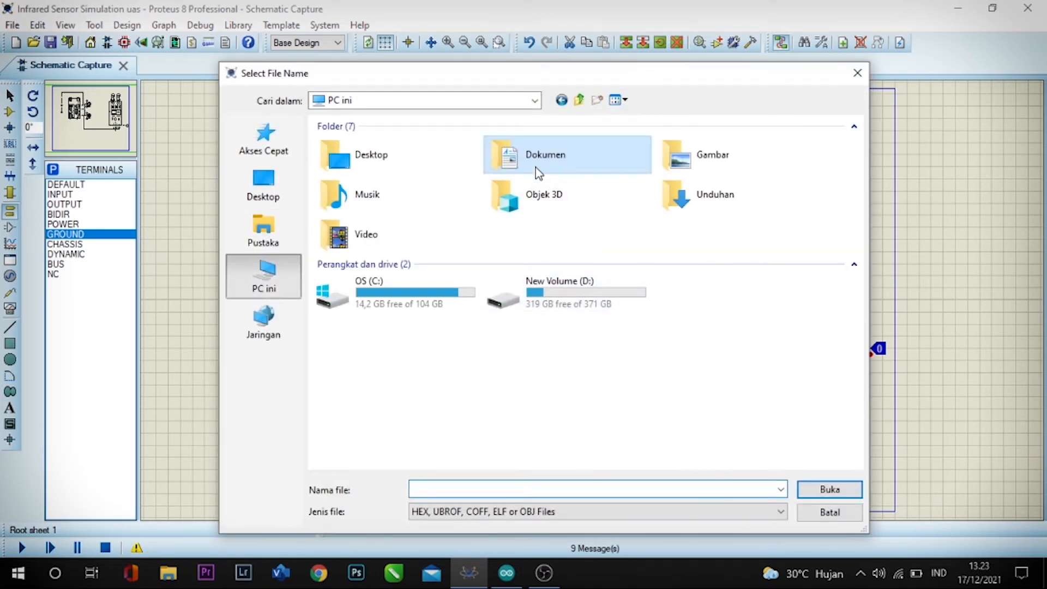
double_click(532, 156)
left_click(272, 271)
double_click(714, 194)
left_click(857, 73)
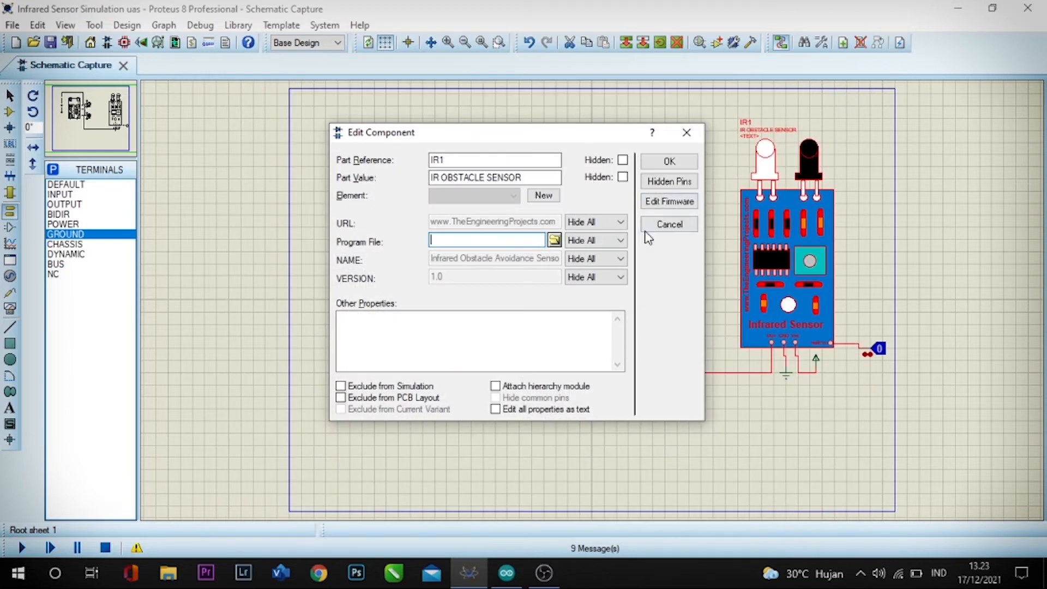
left_click(688, 135)
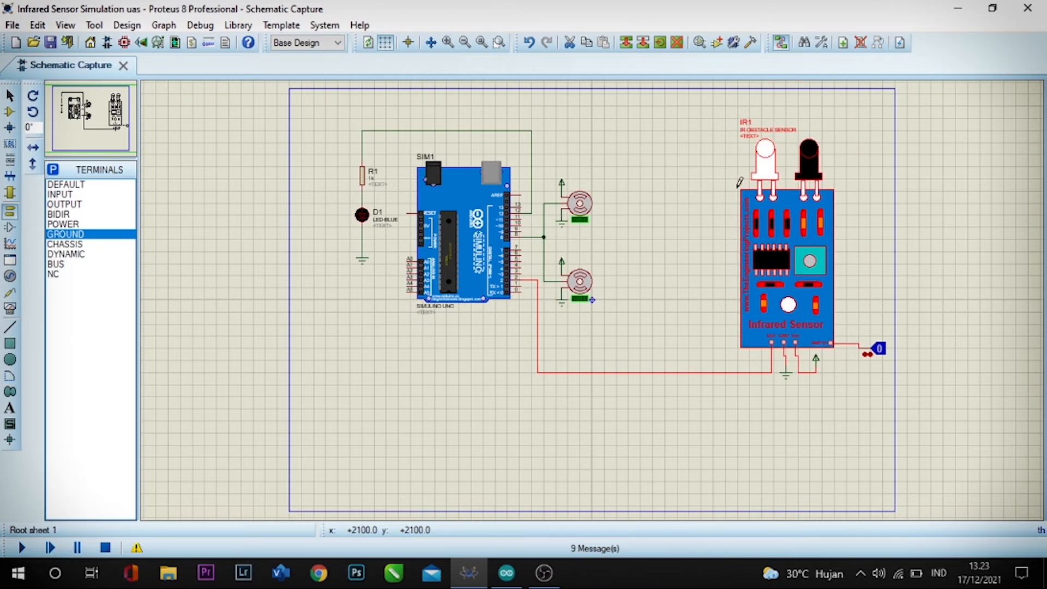
Assign InfraredSensorsTEP.HEX from the Proteus 8 Professional DATA\LIBRARY folder on drive C as the IR obstacle sensor's program file.
double_click(770, 250)
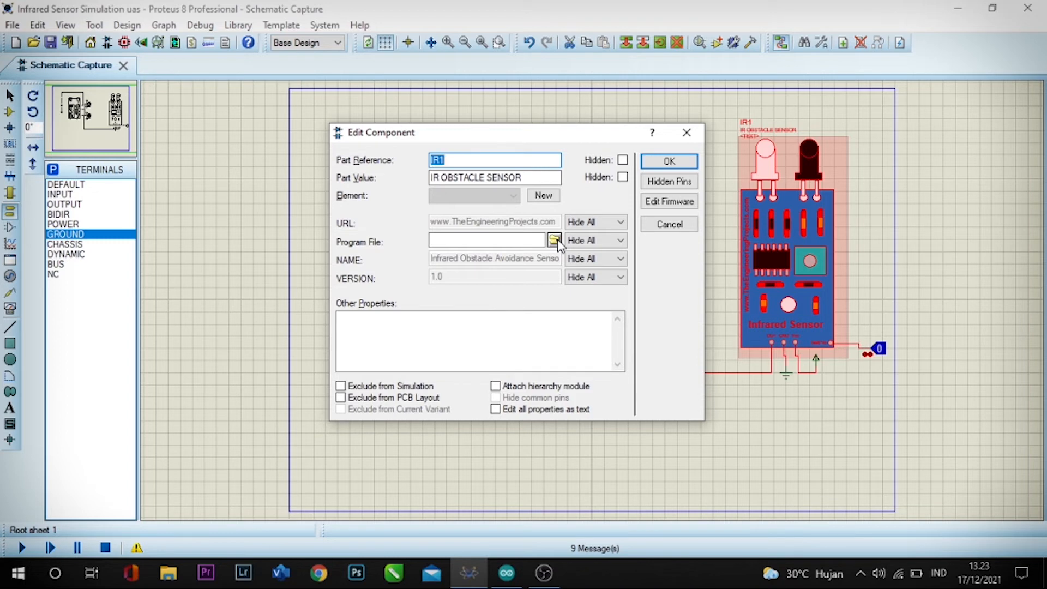
left_click(554, 241)
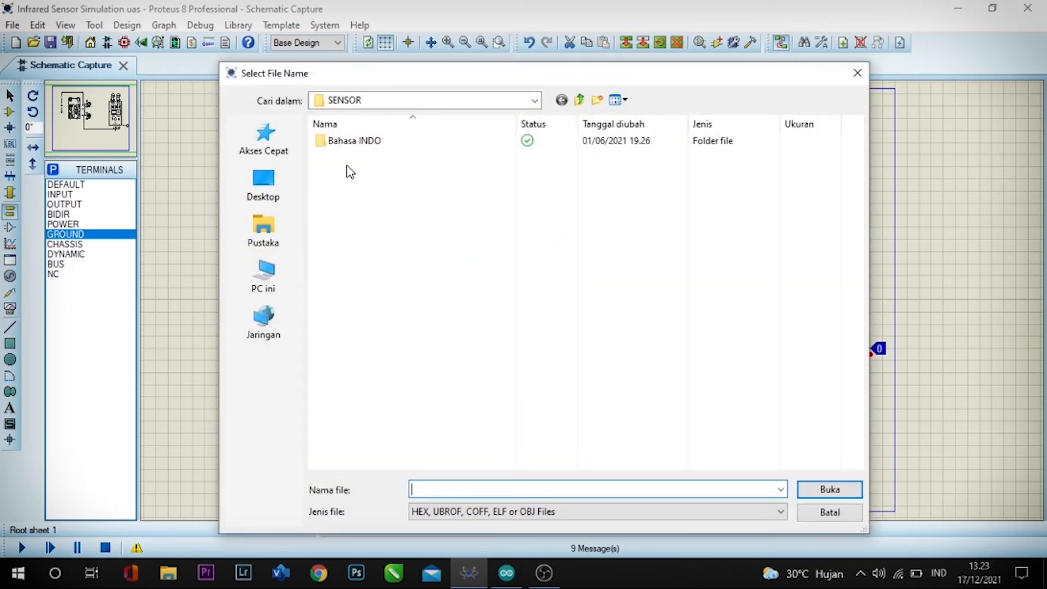
left_click(271, 288)
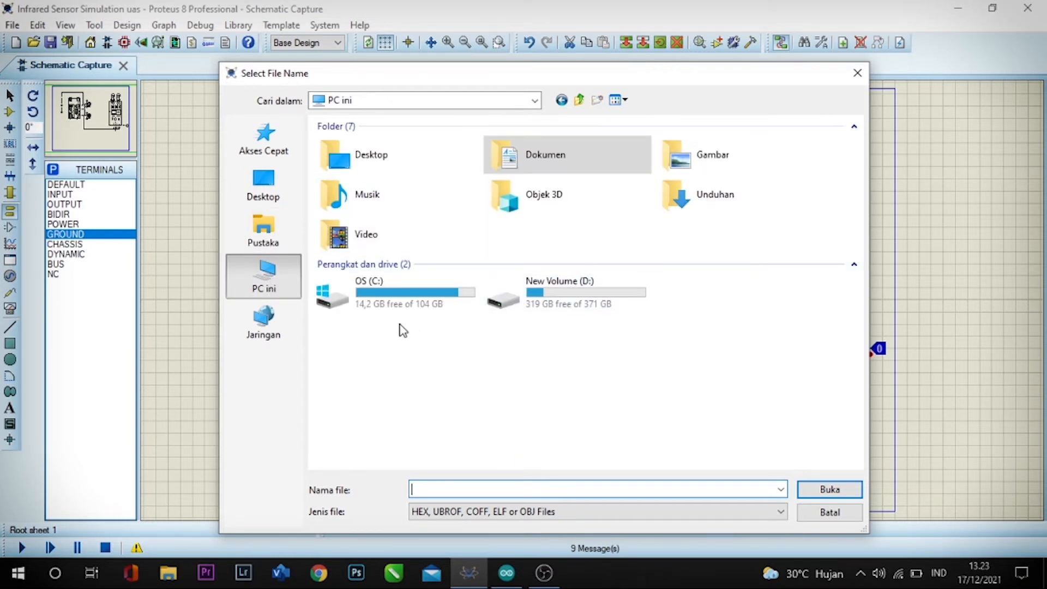
double_click(423, 290)
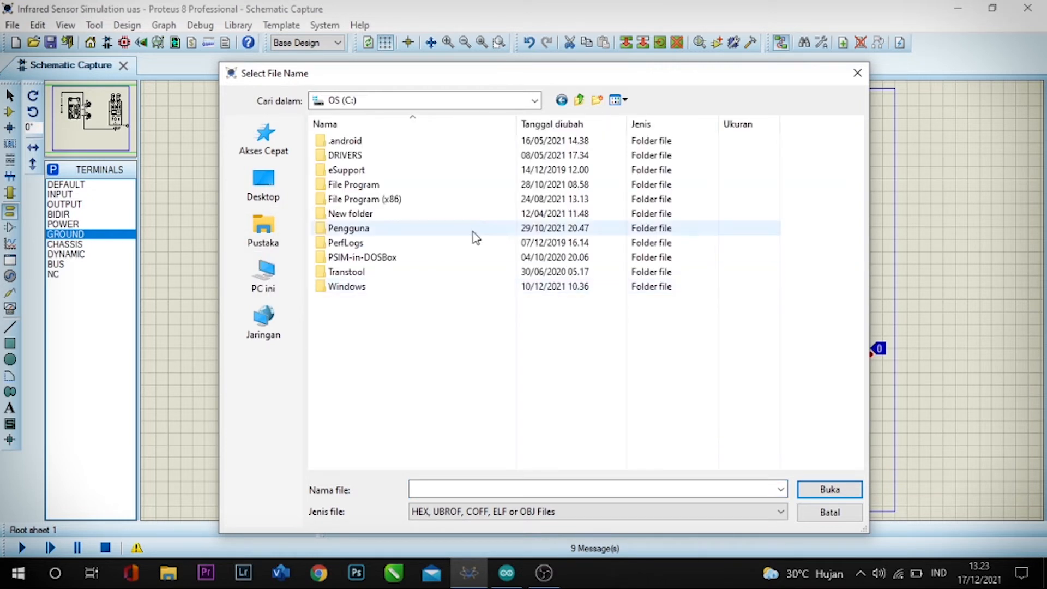
double_click(414, 205)
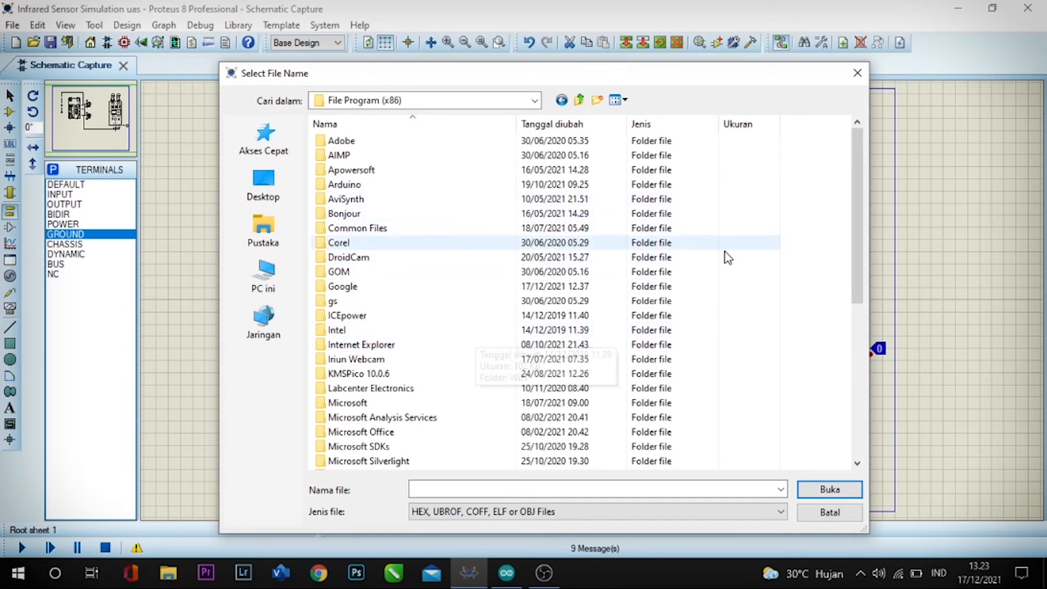
double_click(359, 389)
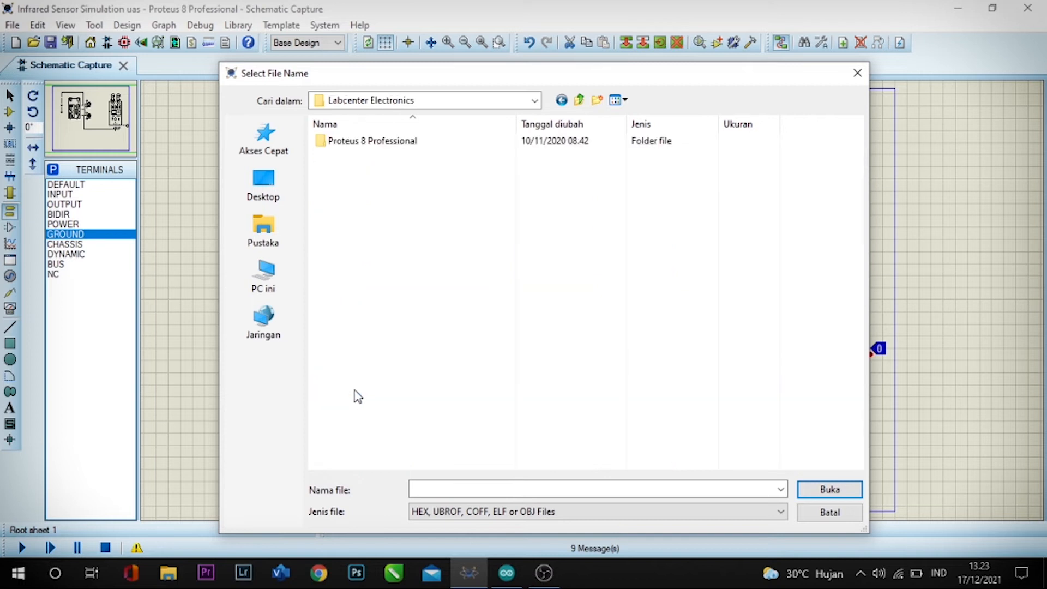
double_click(396, 143)
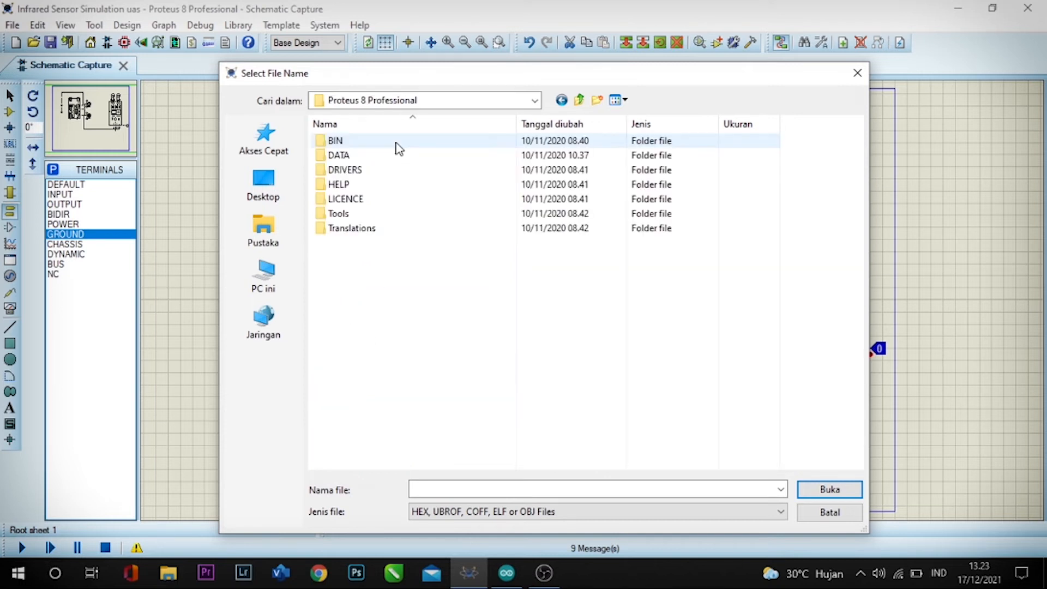
double_click(369, 159)
double_click(351, 174)
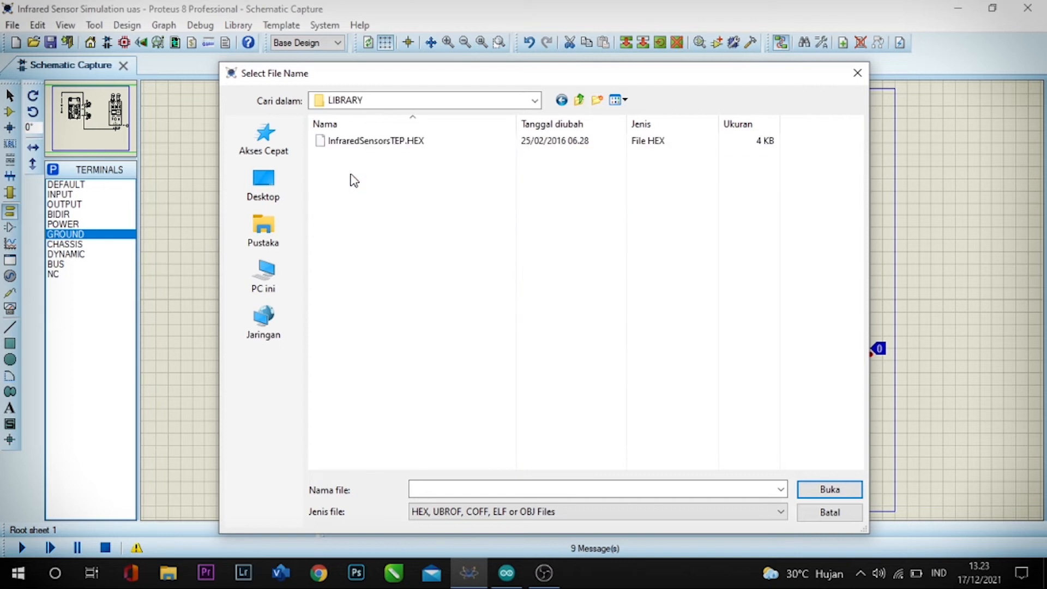
left_click(375, 143)
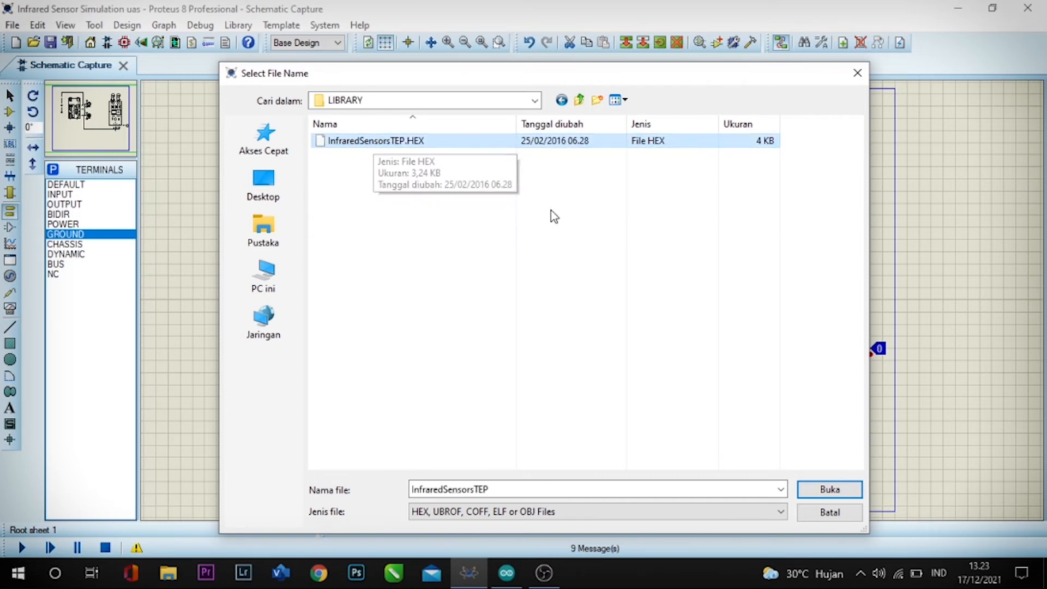
left_click(815, 487)
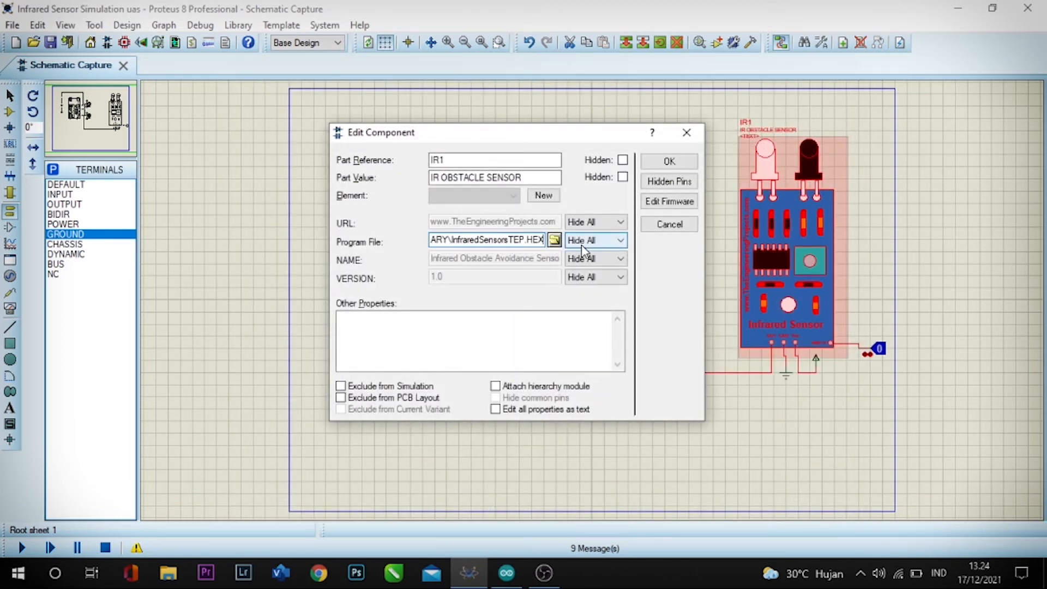
left_click(668, 162)
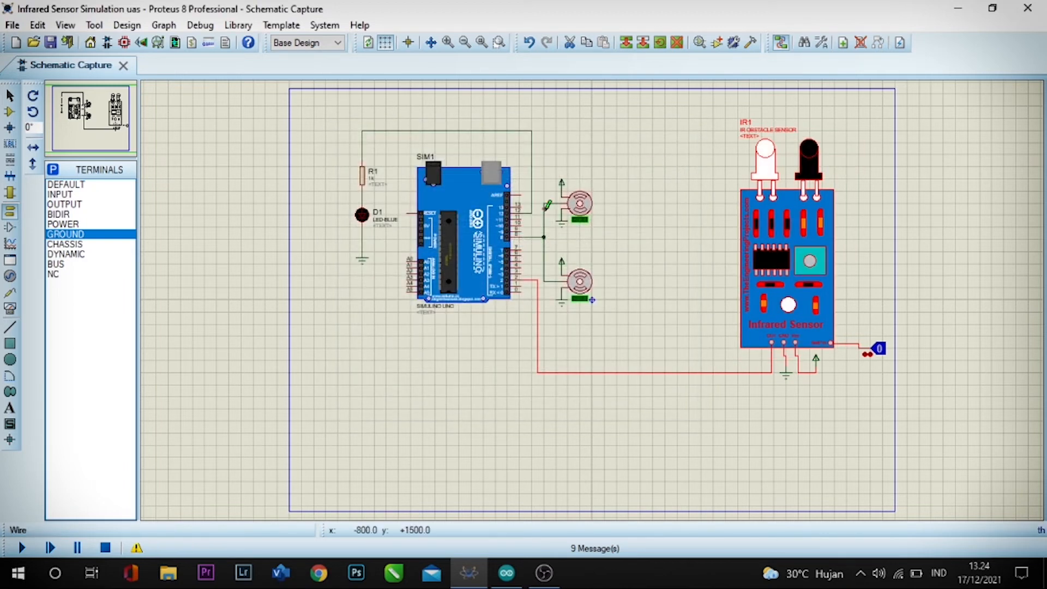
double_click(474, 255)
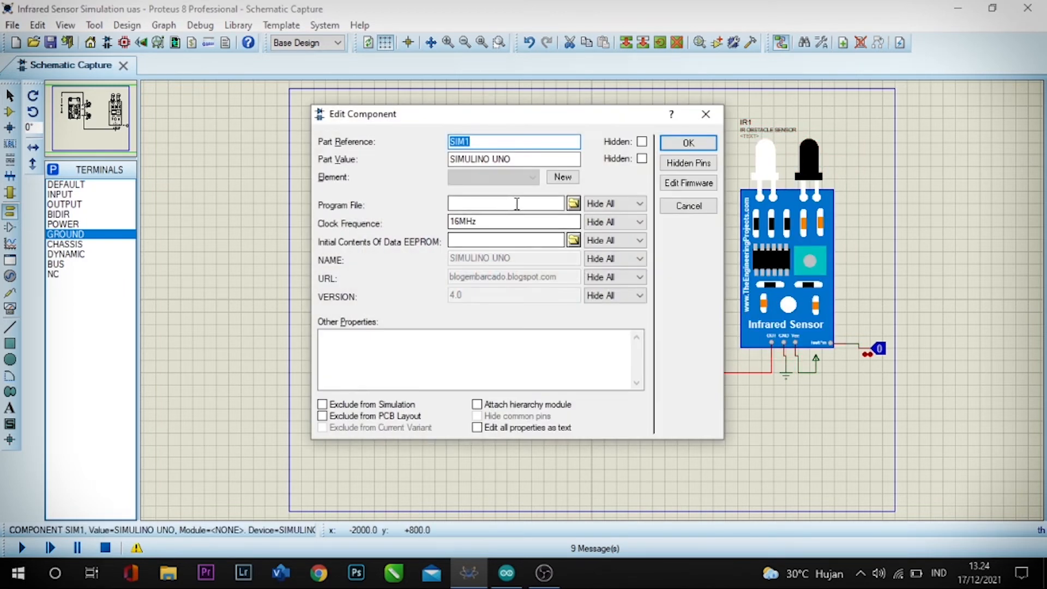
left_click(491, 240)
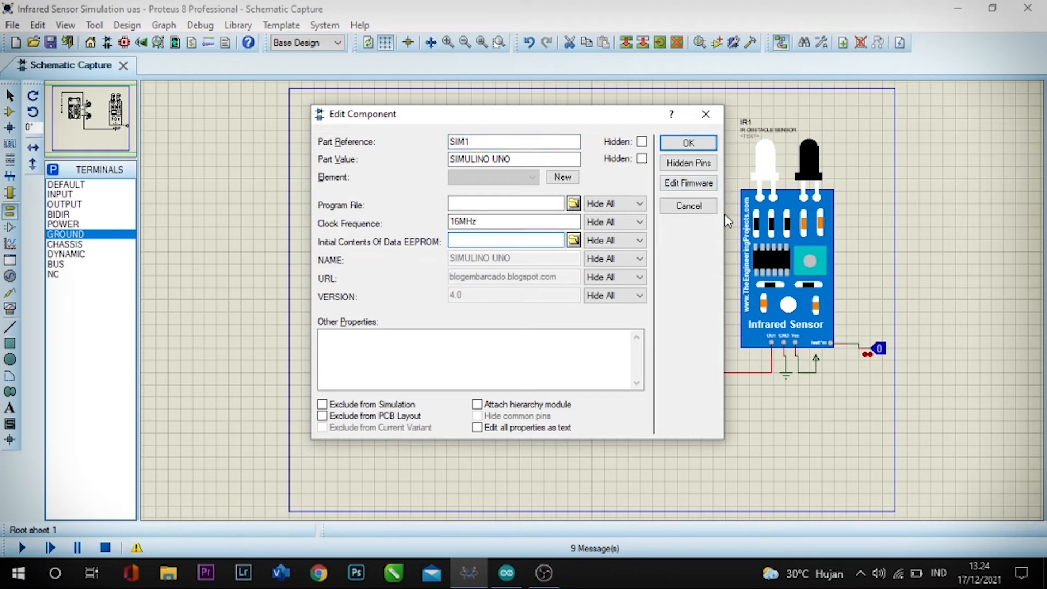
left_click(705, 112)
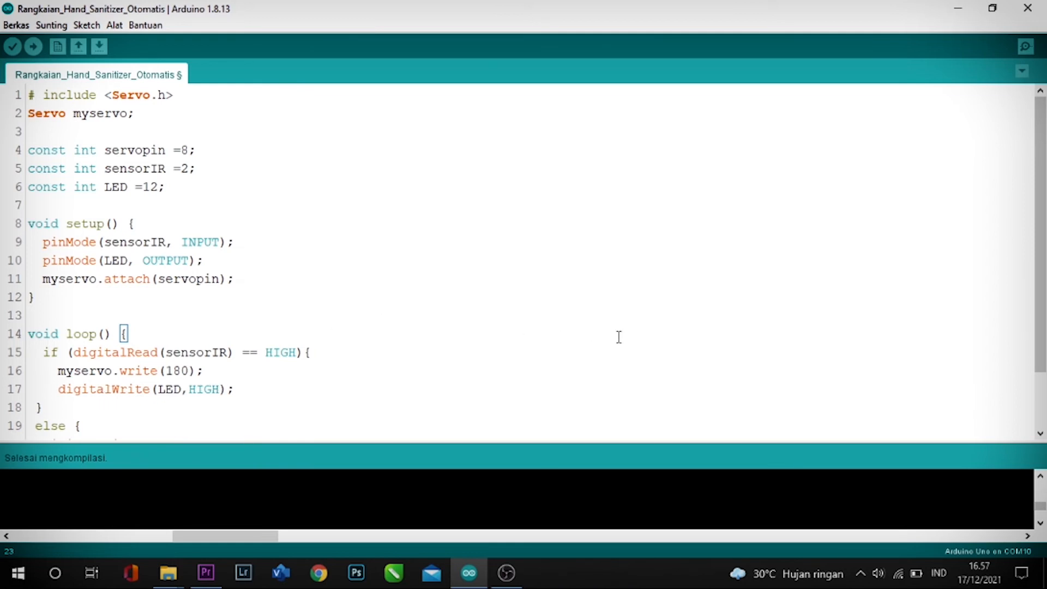
In the Arduino IDE, compile the Rangkaian_Hand_Sanitizer_Otomatis sketch and enlarge the output console.
scroll(523, 262, "down", 4)
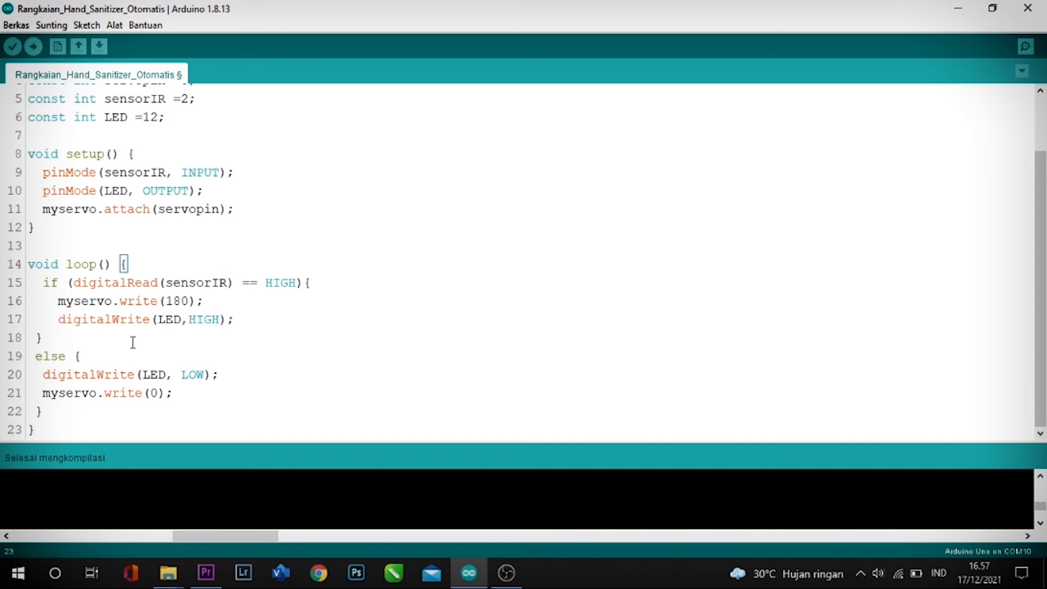
left_click(13, 47)
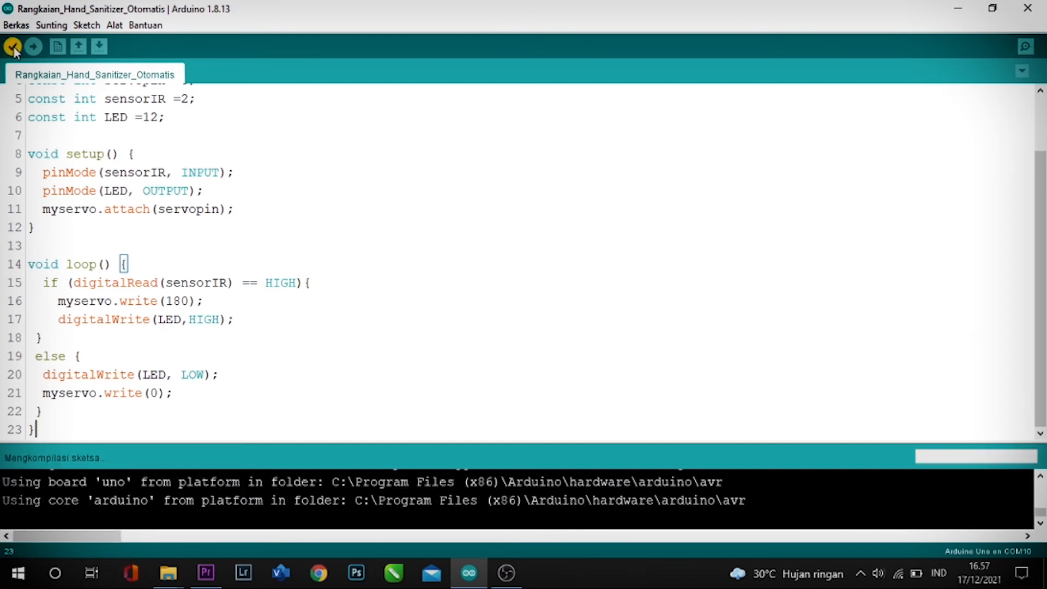
left_click_drag(264, 443, 271, 375)
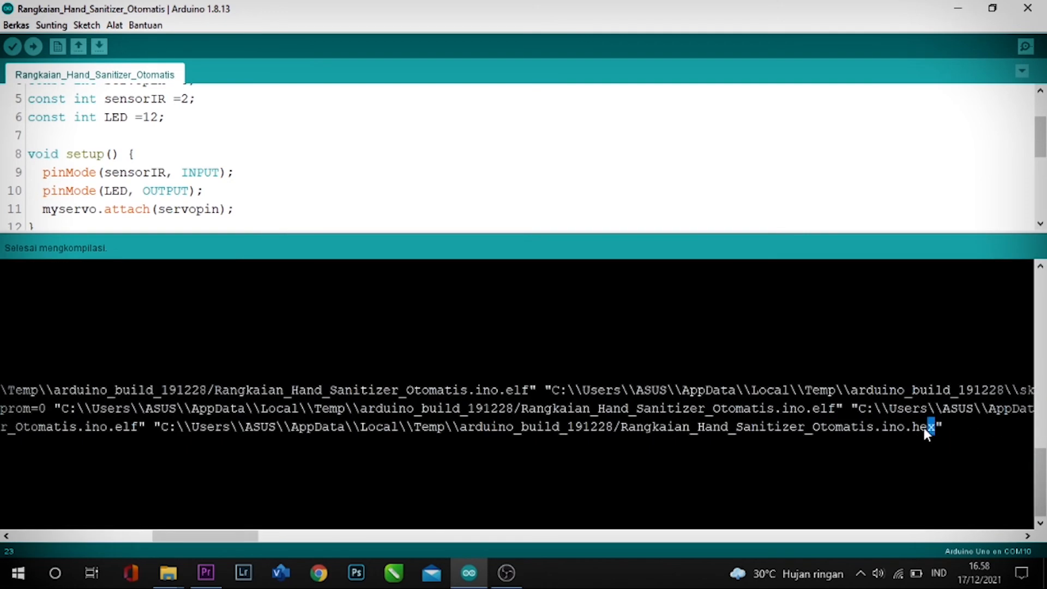
Copy the full path of the compiled Rangkaian_Hand_Sanitizer_Otomatis.ino.hex file from the end of the compiler output.
left_click_drag(927, 427, 457, 441)
left_click_drag(183, 536, 253, 541)
left_click(876, 432)
left_click_drag(822, 428, 128, 427)
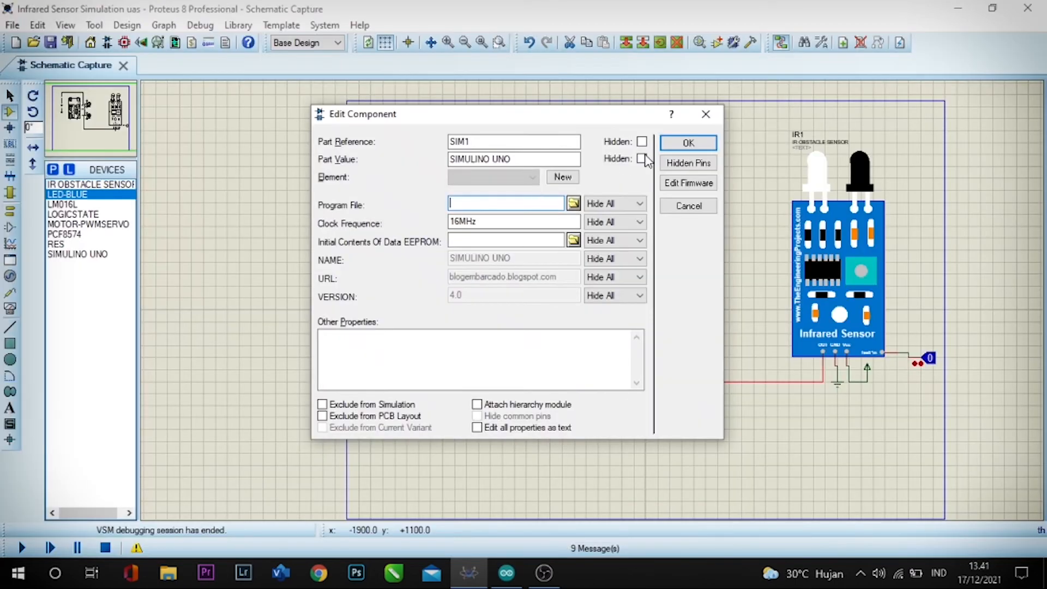
In Proteus, set the Simulino Uno's program file to the copied path of Rangkaian_Hand_Sanitizer_Otomatis.ino.hex.
left_click(709, 143)
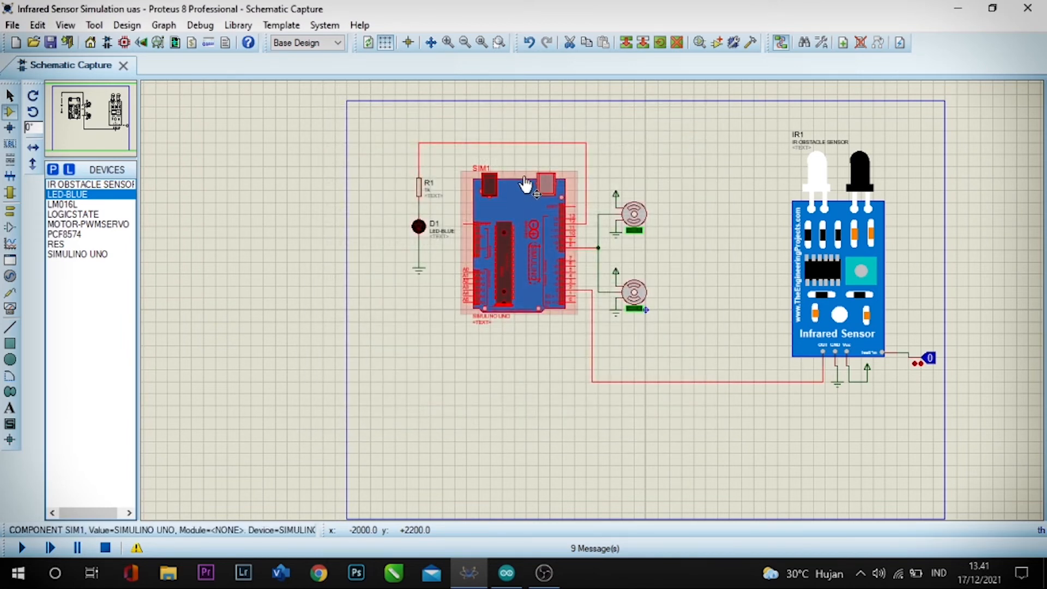
left_click(681, 135)
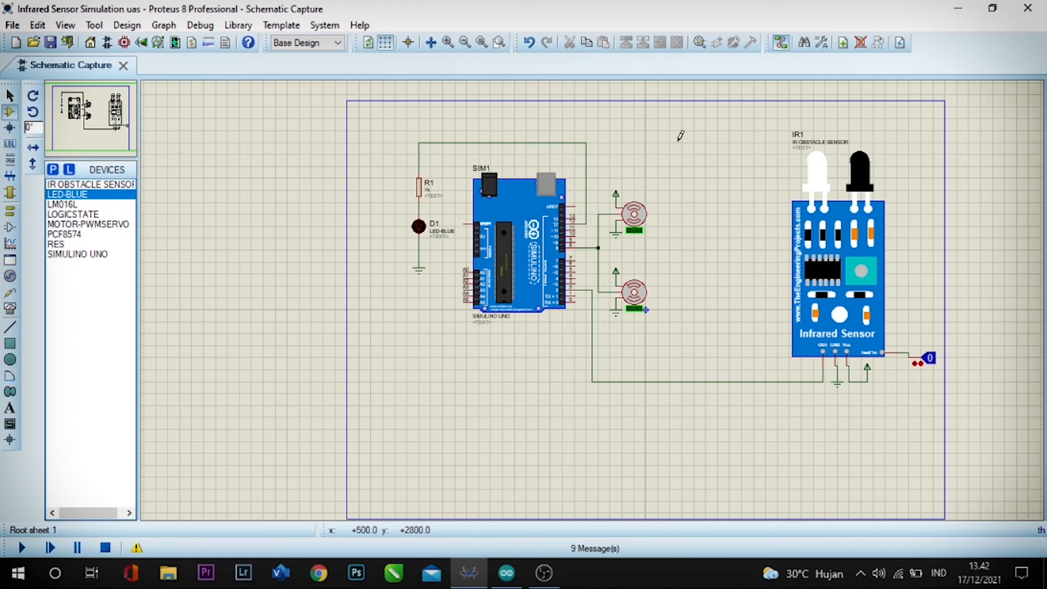
double_click(530, 259)
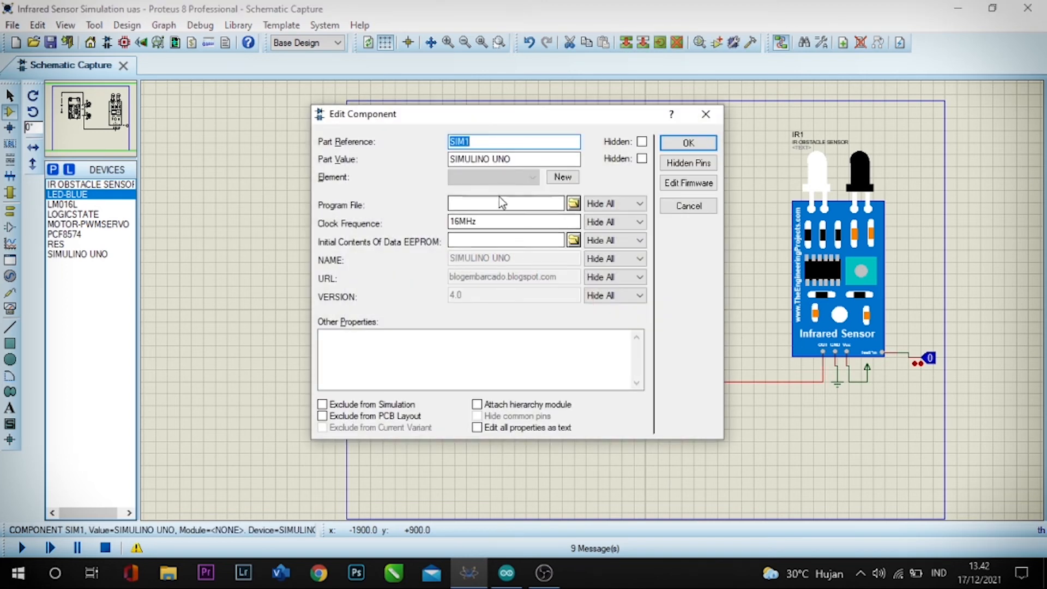
left_click(499, 199)
key("ctrl+v")
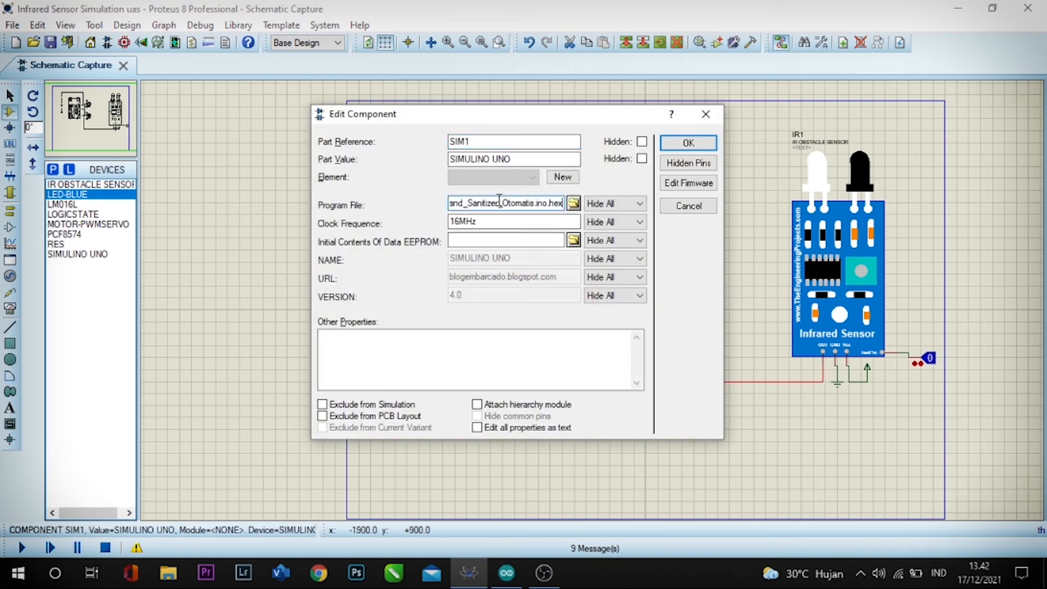
left_click(676, 145)
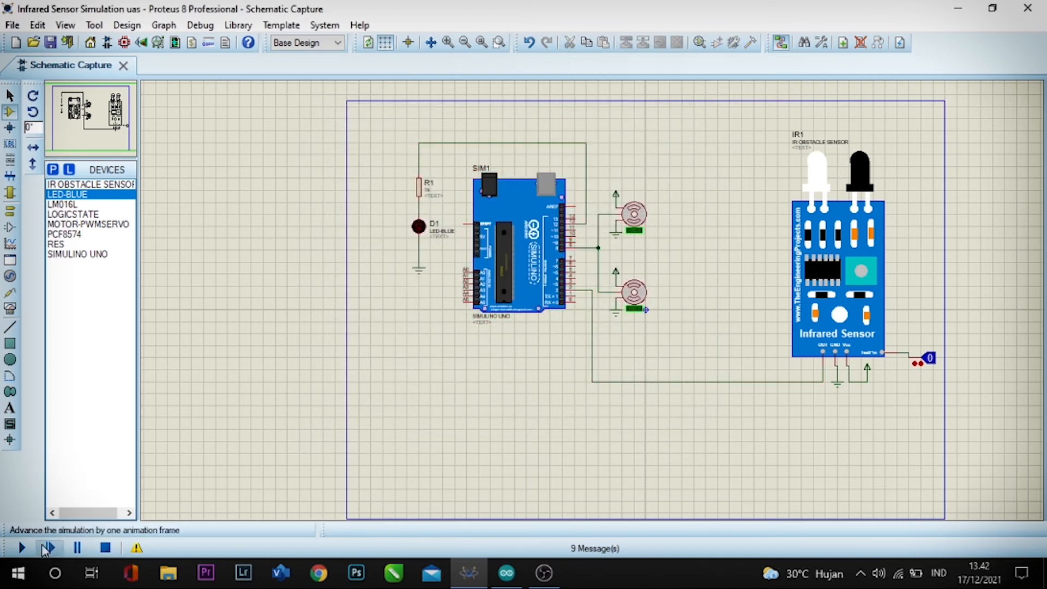
Run the simulation and toggle the logic state at the IR sensor's test pin to 1 and back to 0.
left_click(22, 547)
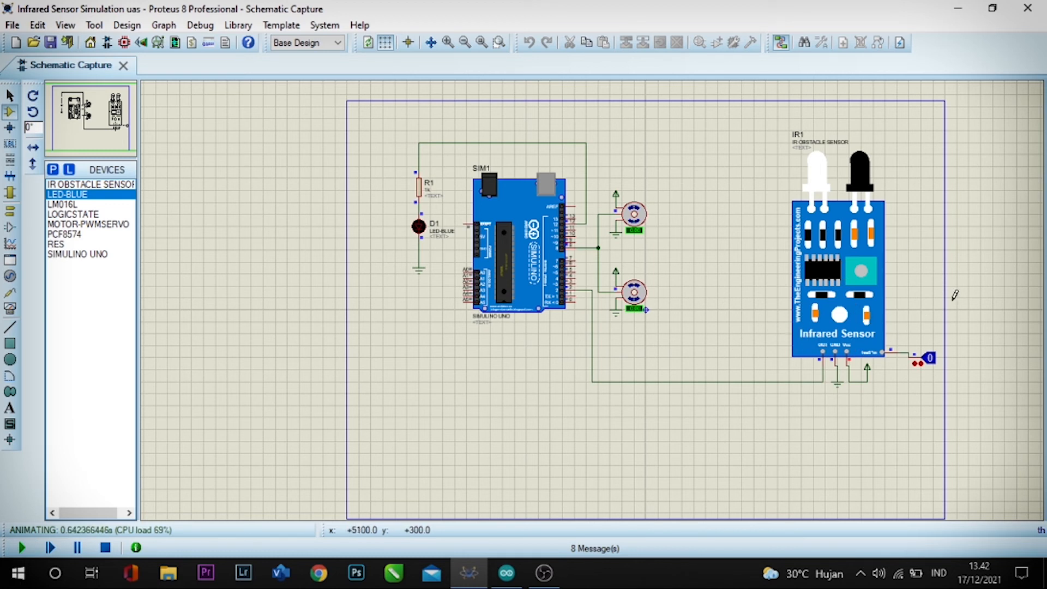
left_click(930, 362)
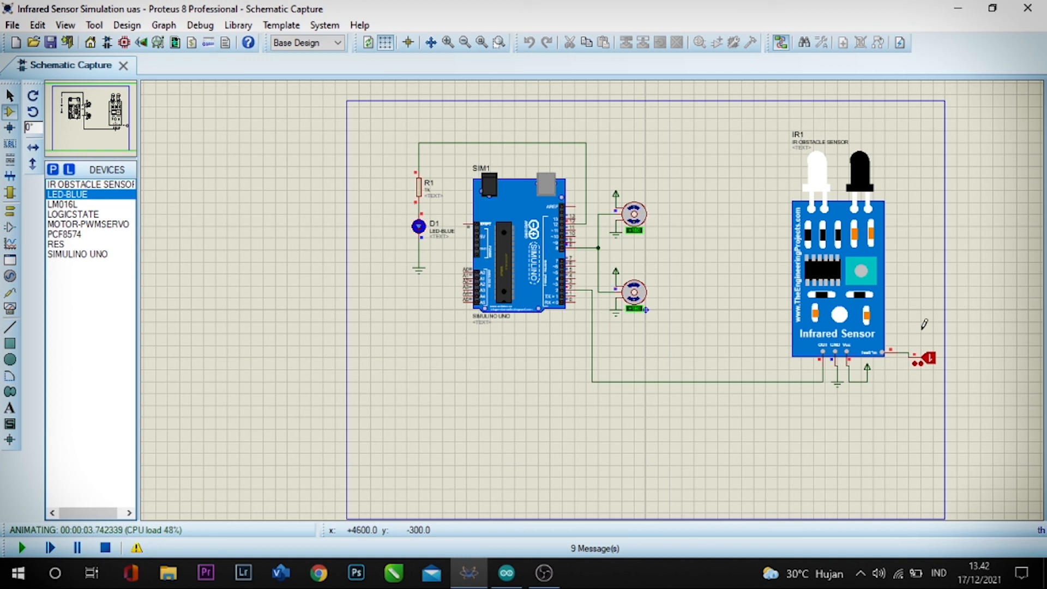
left_click(930, 360)
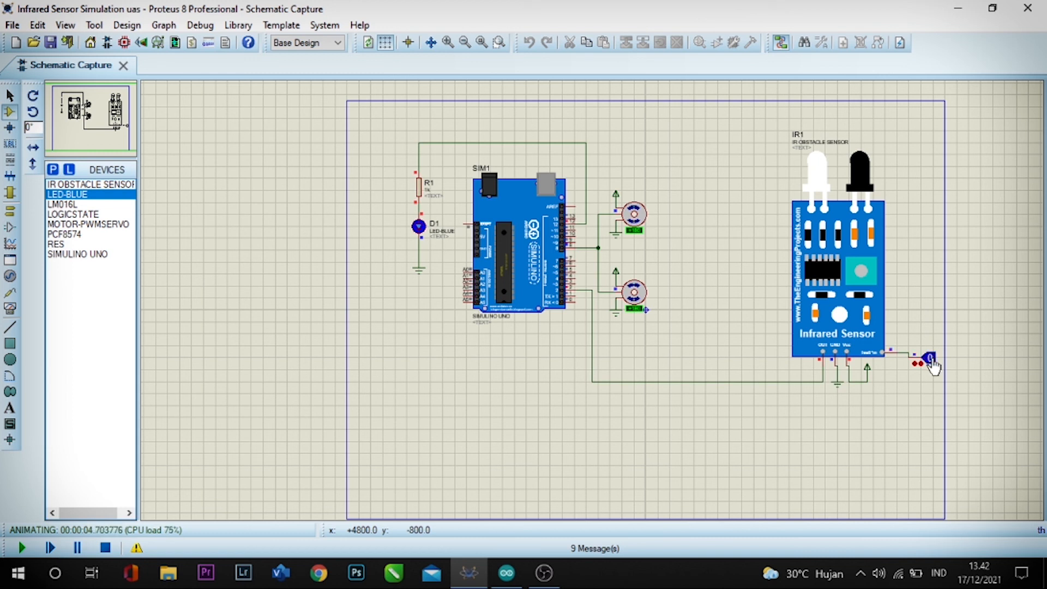